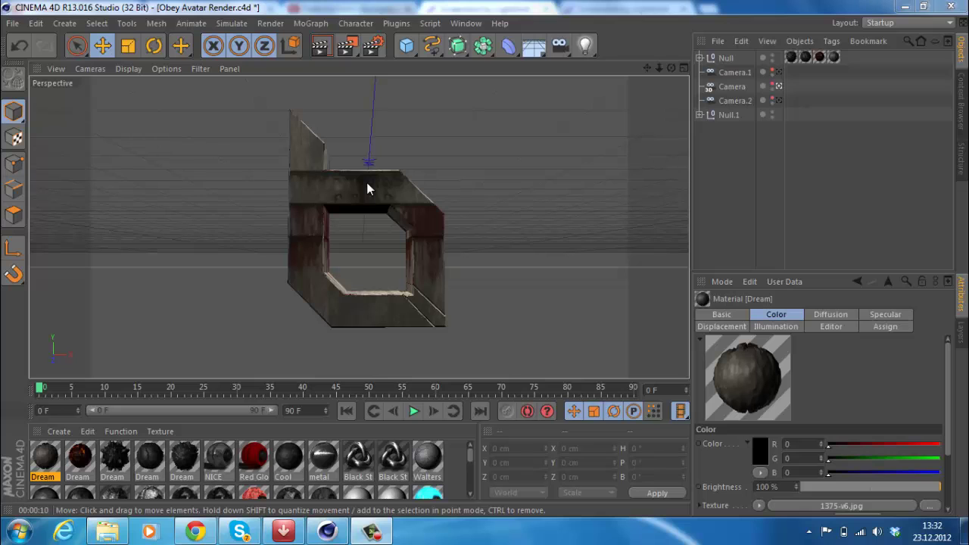
Step: Render the current view in the viewport on black, dismissing the missing-texture warning
click(328, 47)
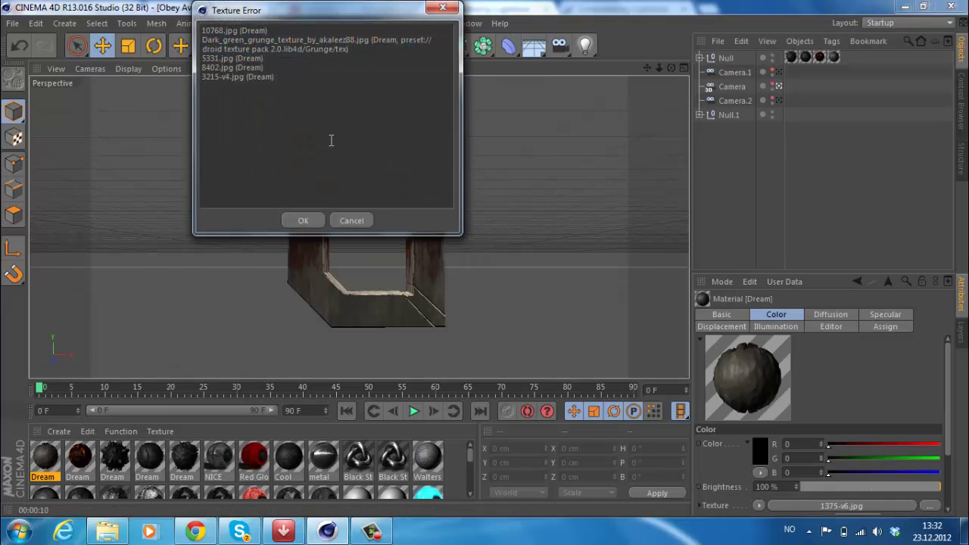
click(303, 220)
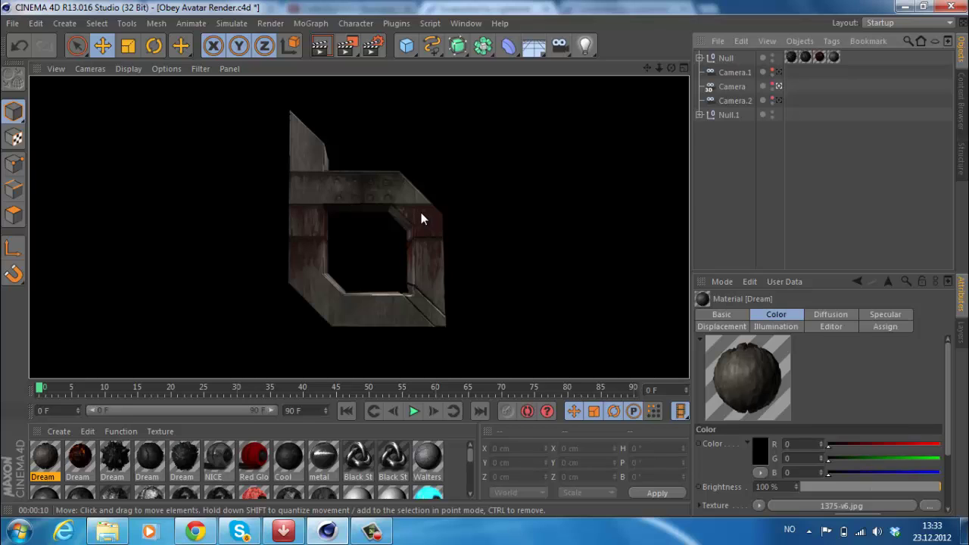
Step: Clear the render, hide the existing Null model, and add a MoText object from the MoGraph menu
click(823, 163)
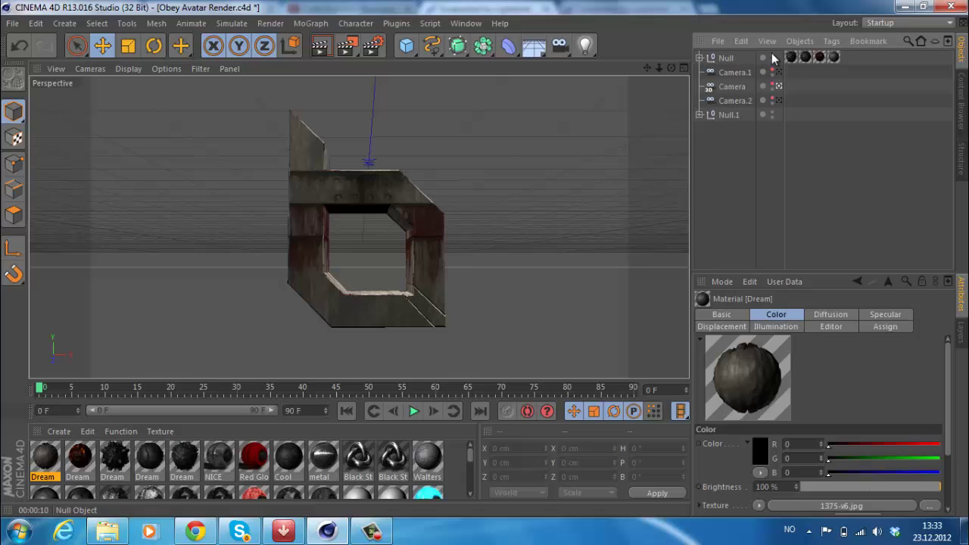
click(772, 57)
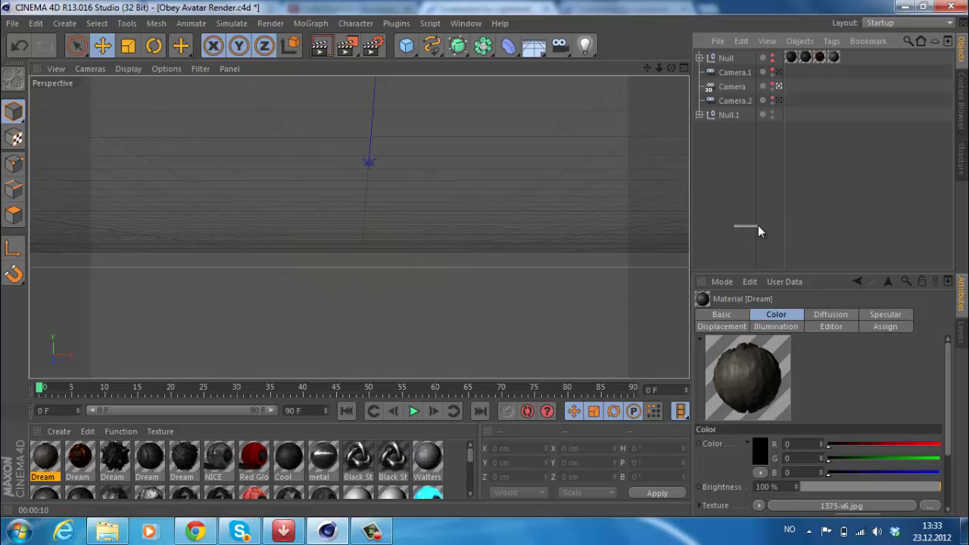
click(311, 23)
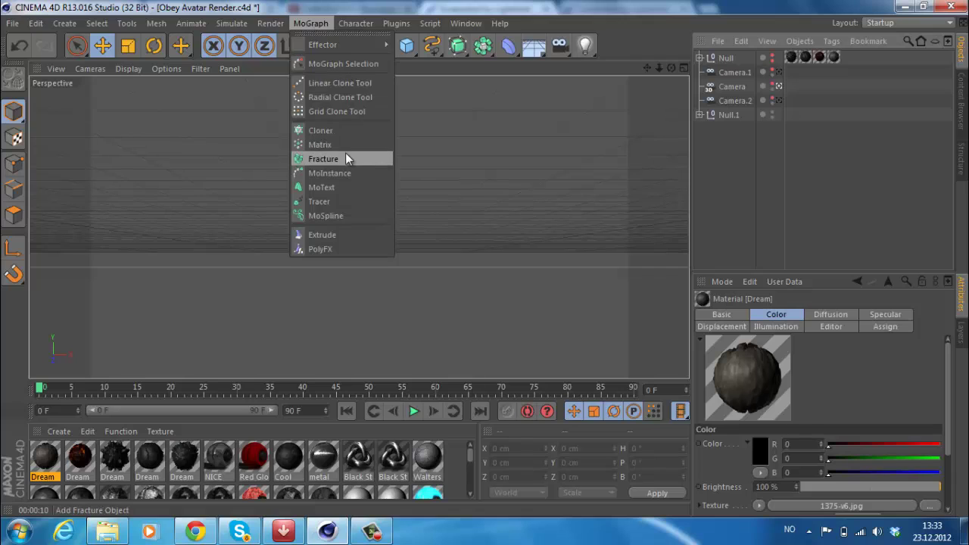
click(322, 187)
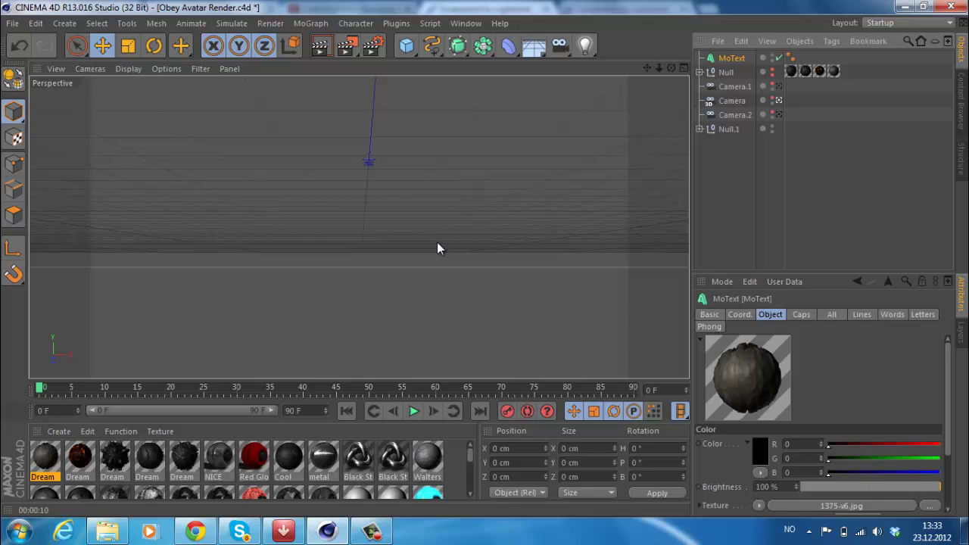
click(540, 190)
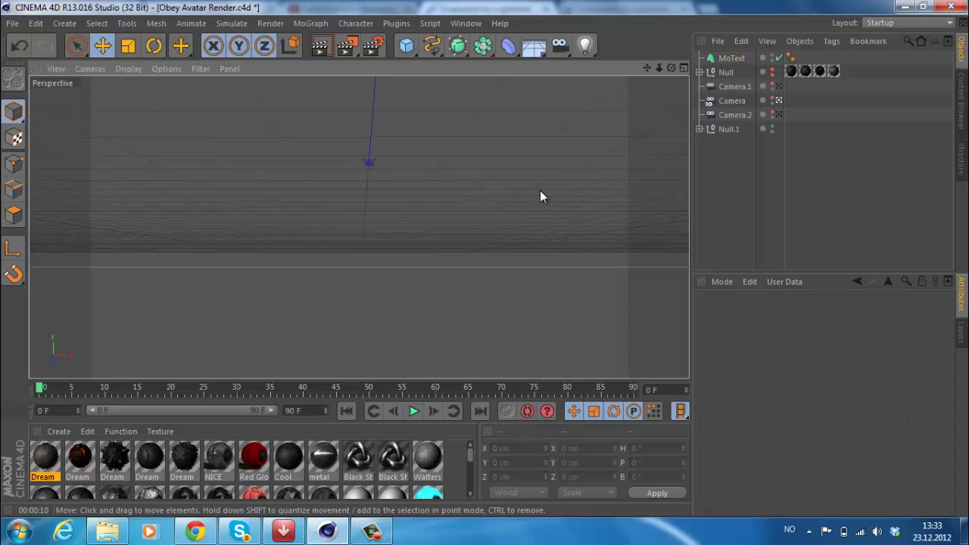
Step: Frame the new MoText, scale it down, and move it right and up
click(738, 58)
key(o)
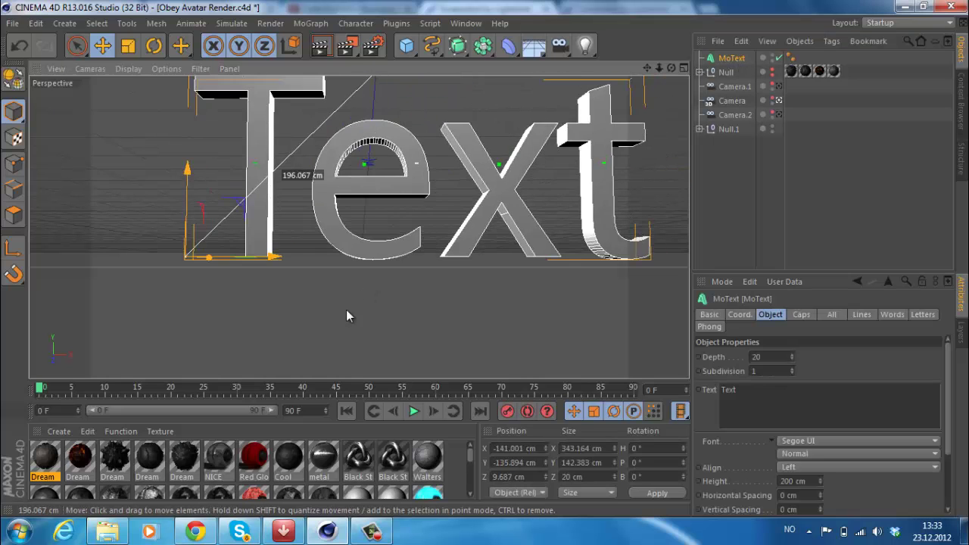
click(128, 46)
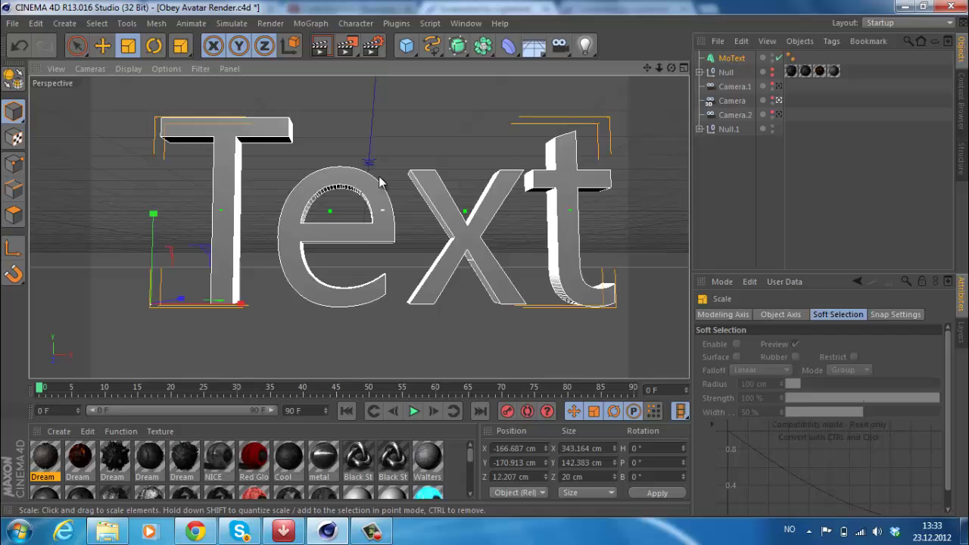
drag(380, 182, 151, 289)
click(102, 45)
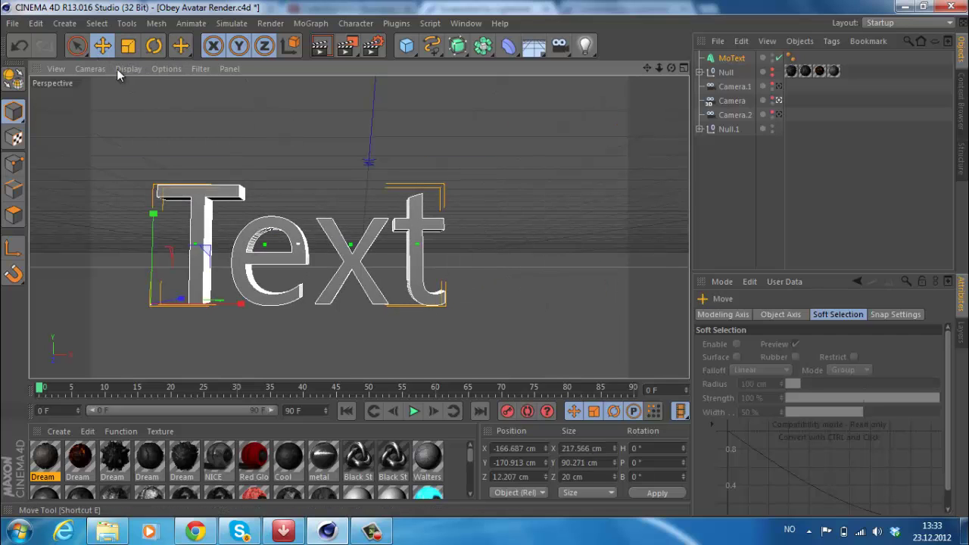
drag(350, 227, 419, 203)
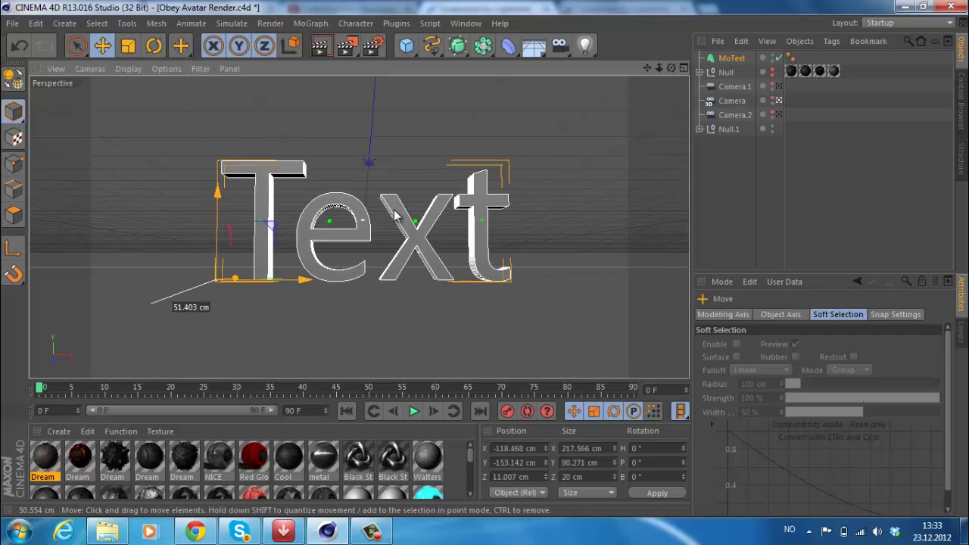
Step: Replace the MoText's text content with DREAM
click(739, 61)
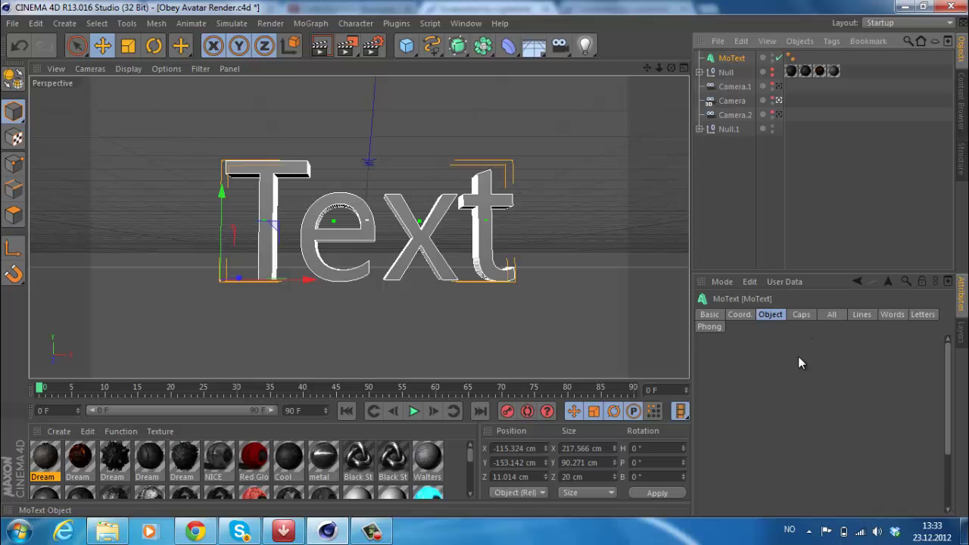
double_click(728, 389)
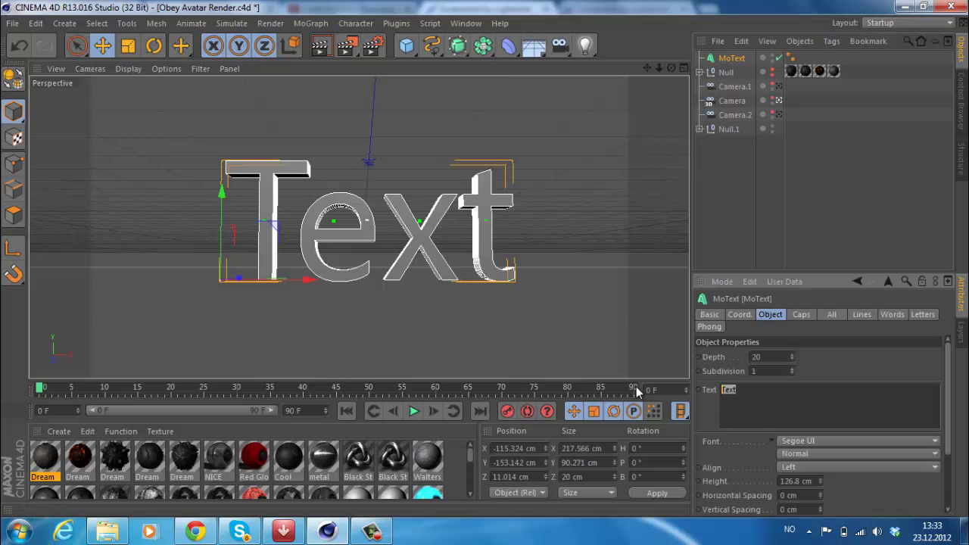
text(TUTOR)
key(BackSpace)
key(BackSpace)
key(BackSpace)
key(BackSpace)
key(BackSpace)
text(DREAM)
Step: Slide DREAM left, scale it down to about 84 cm height, and shift it right
drag(305, 279, 180, 298)
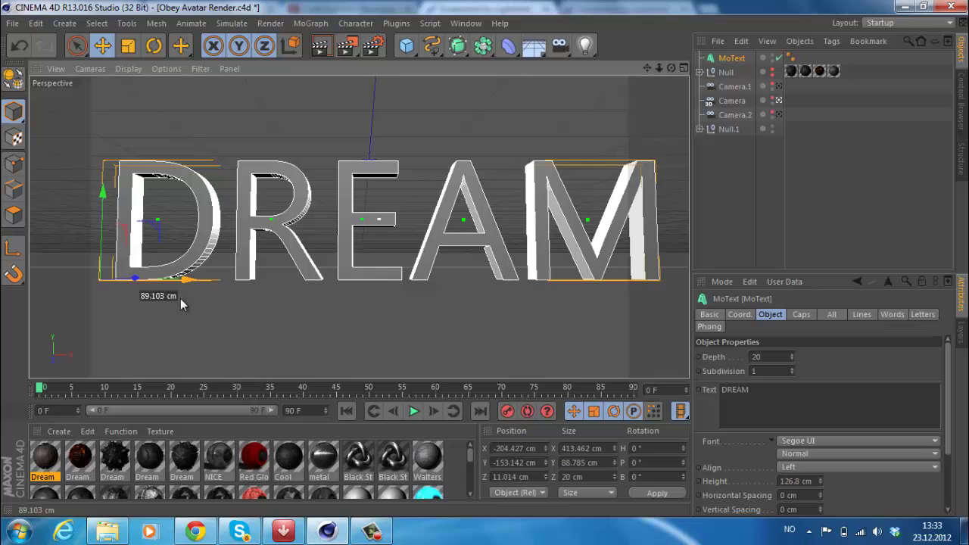
click(128, 46)
drag(364, 133, 220, 182)
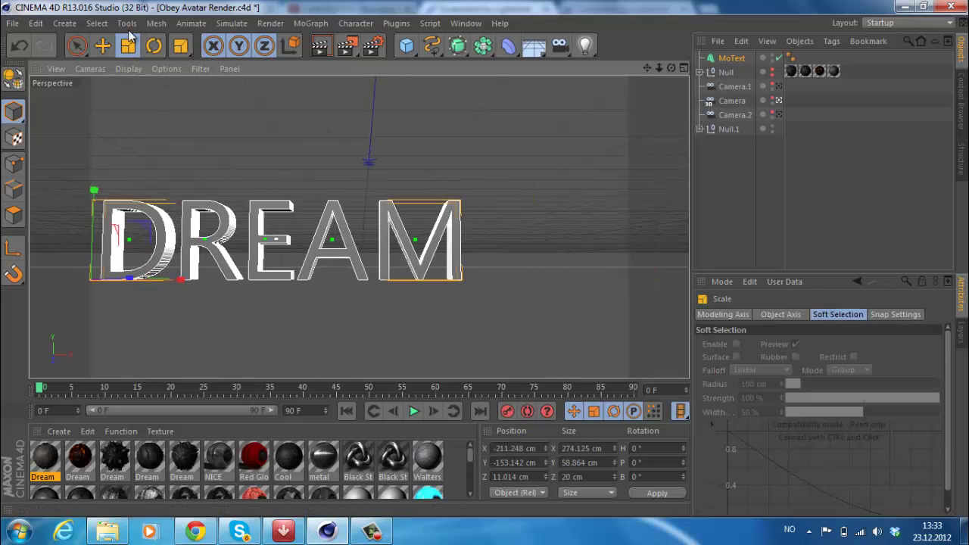
click(103, 46)
drag(178, 280, 260, 282)
click(732, 58)
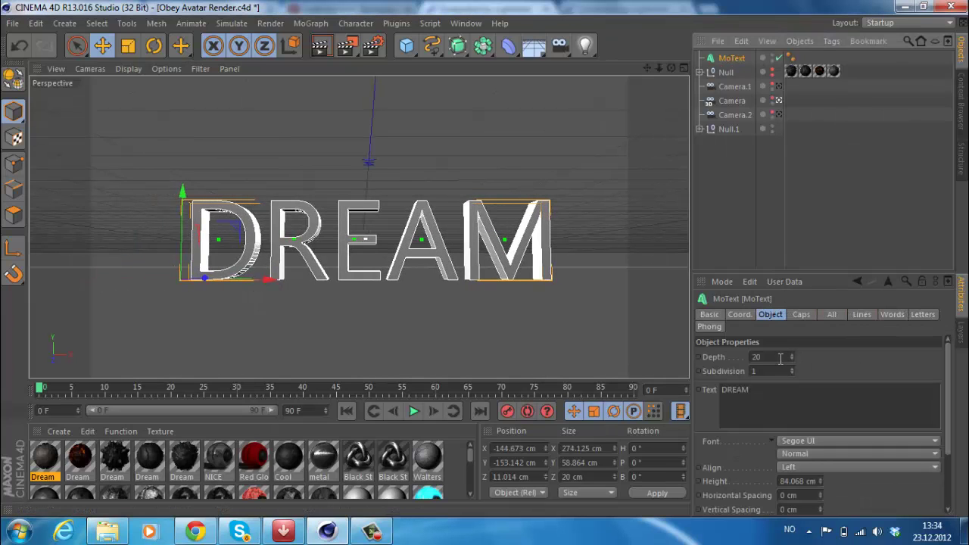
Step: Set the MoText extrusion depth to 100 and try a fillet start cap
click(780, 358)
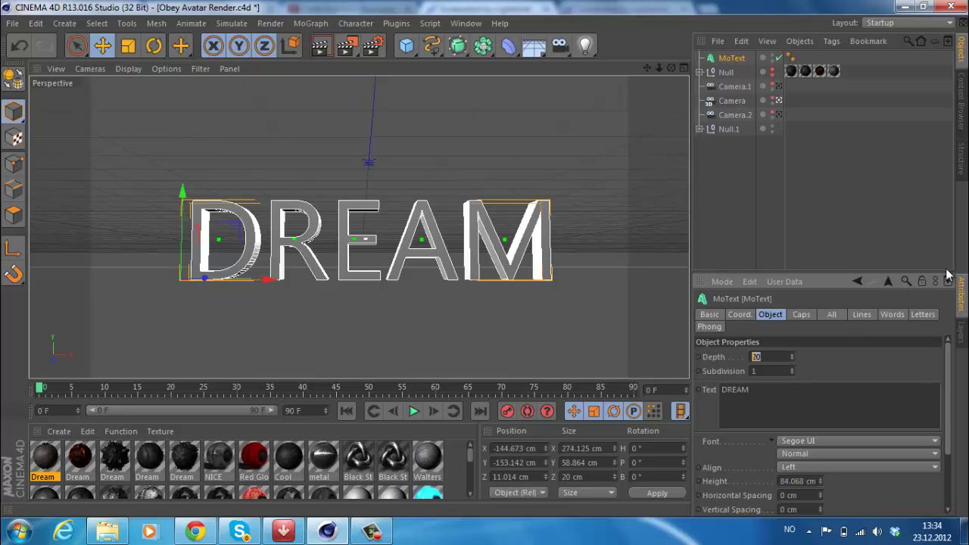
text(100)
key(Return)
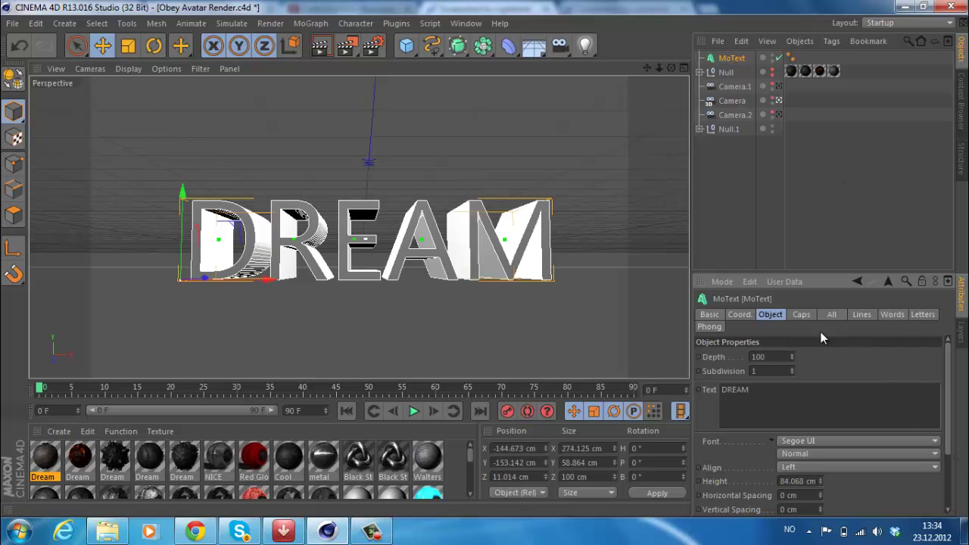
click(798, 320)
click(791, 353)
click(785, 409)
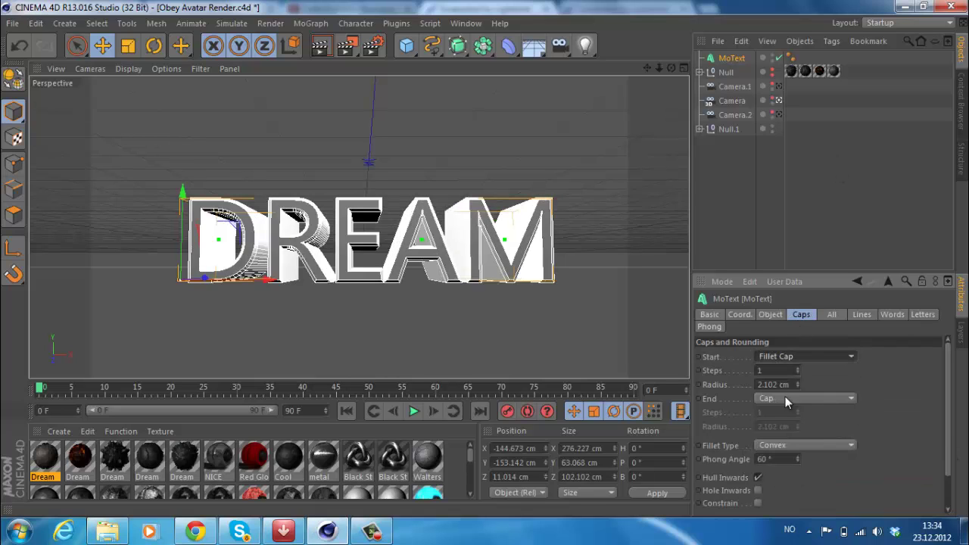
double_click(788, 384)
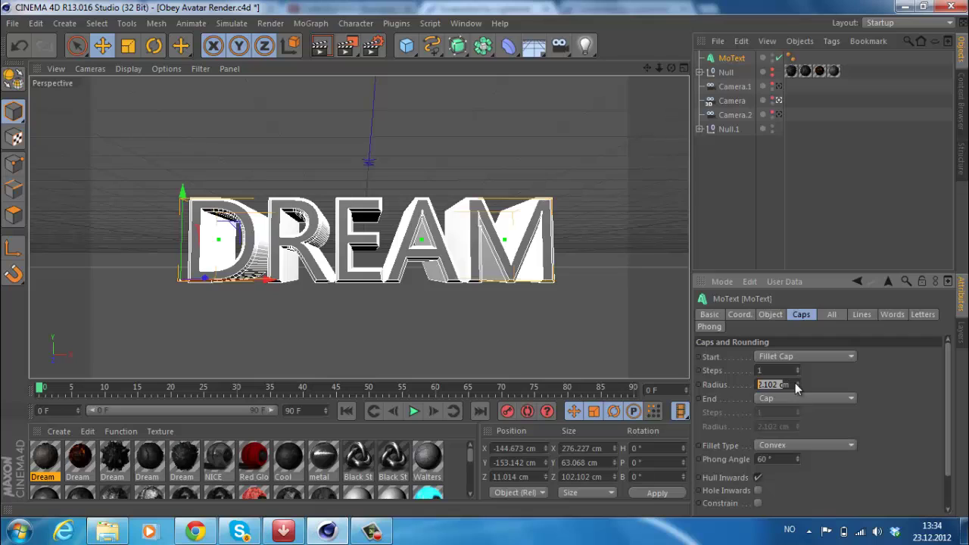
click(771, 314)
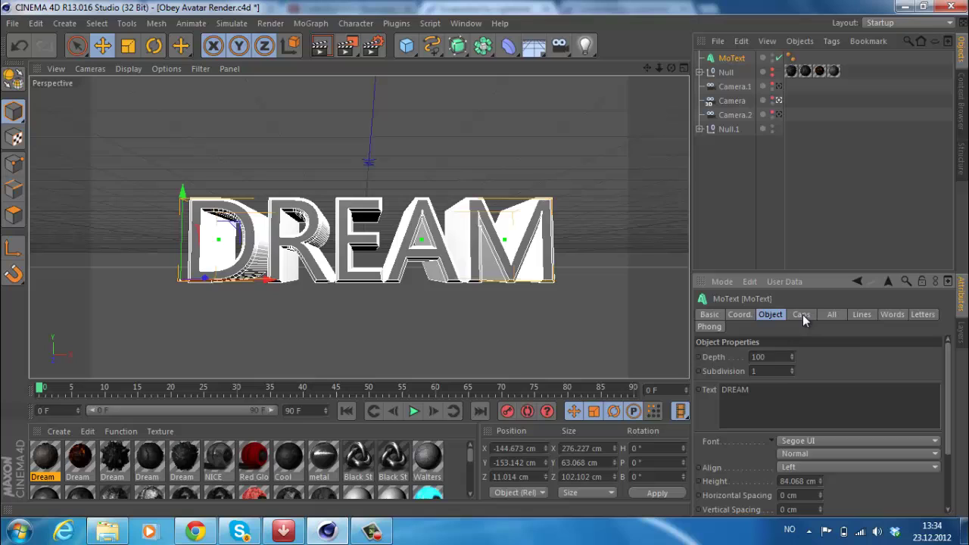
Step: Set the start cap to Fillet Cap with a 1 cm radius
click(802, 315)
click(801, 356)
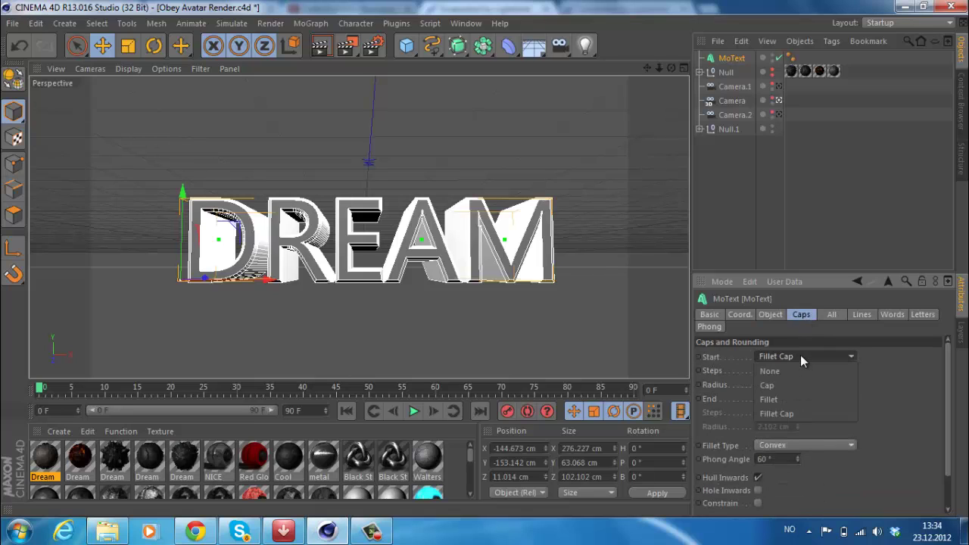
click(800, 355)
click(799, 354)
click(782, 373)
click(782, 356)
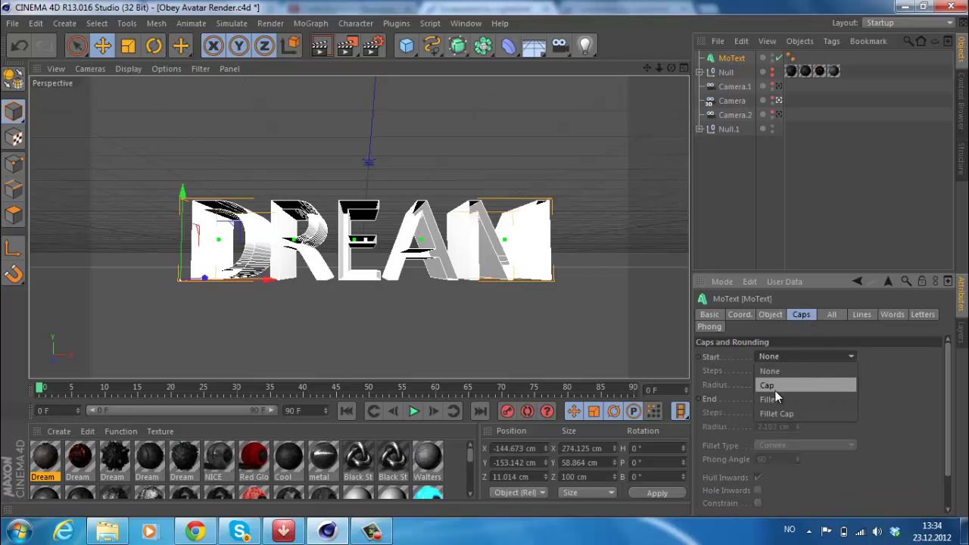
click(775, 386)
click(779, 356)
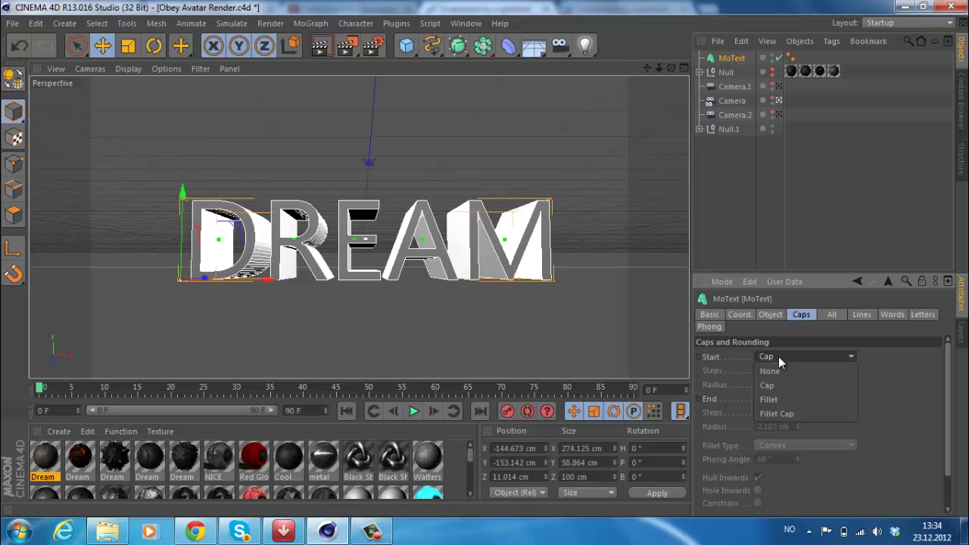
click(783, 414)
click(781, 397)
click(781, 396)
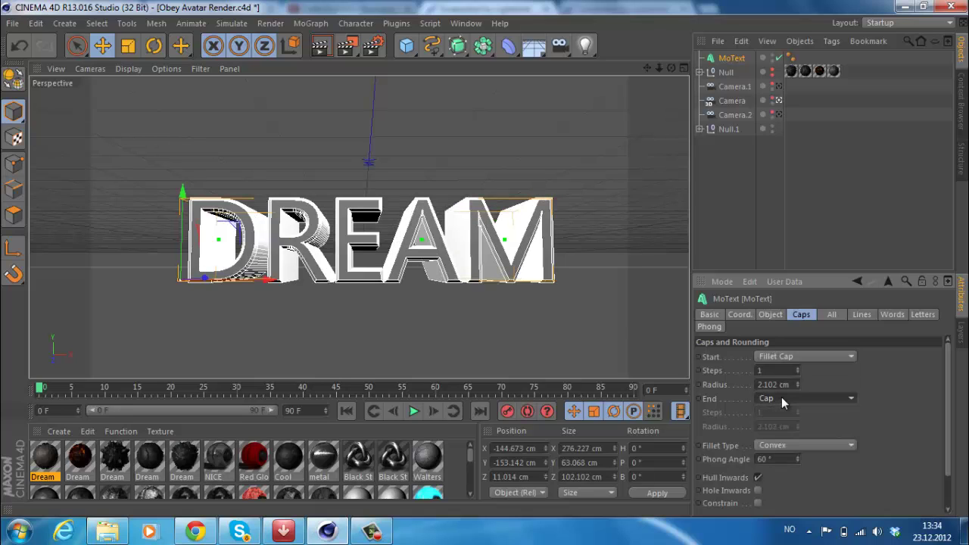
click(784, 385)
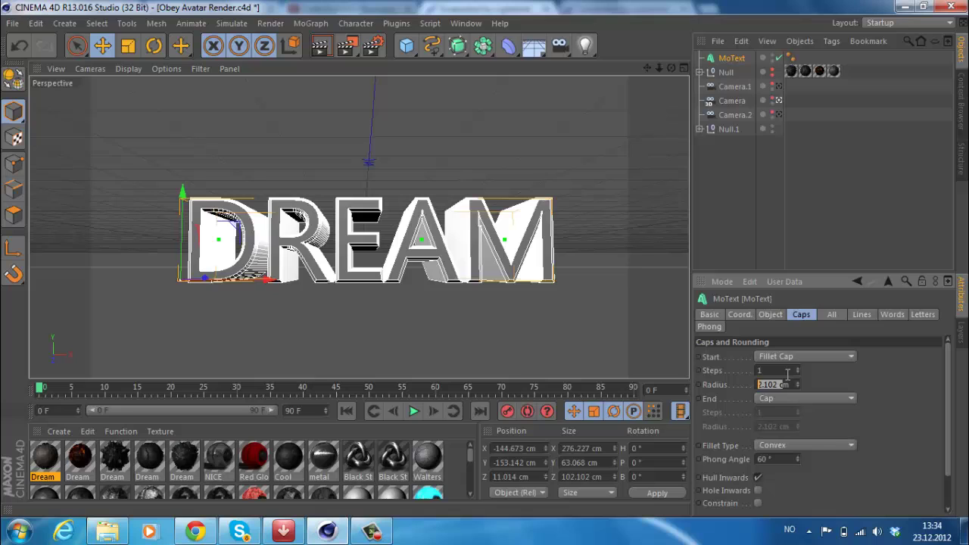
text(1)
Step: Set the end cap to Fillet Cap with a 1 cm radius
click(841, 398)
click(840, 395)
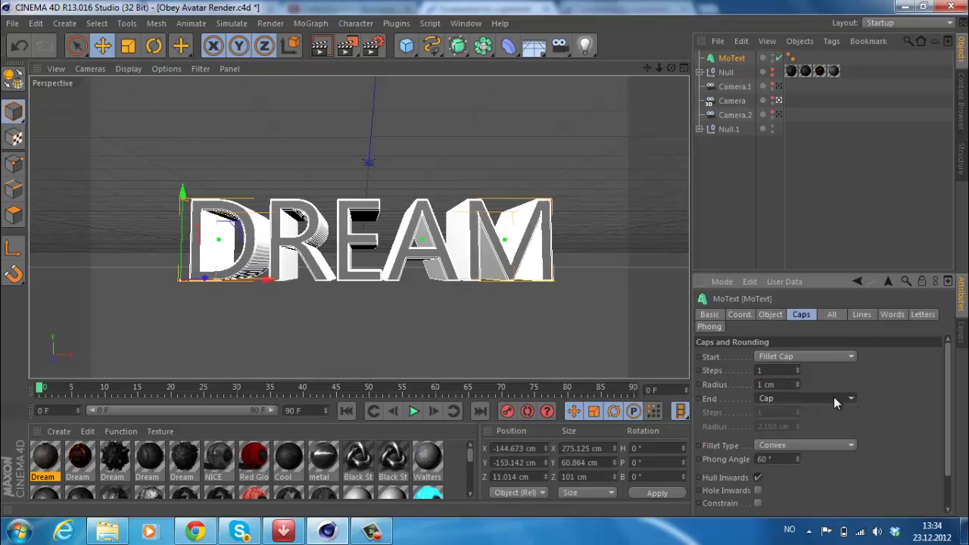
click(834, 397)
click(777, 456)
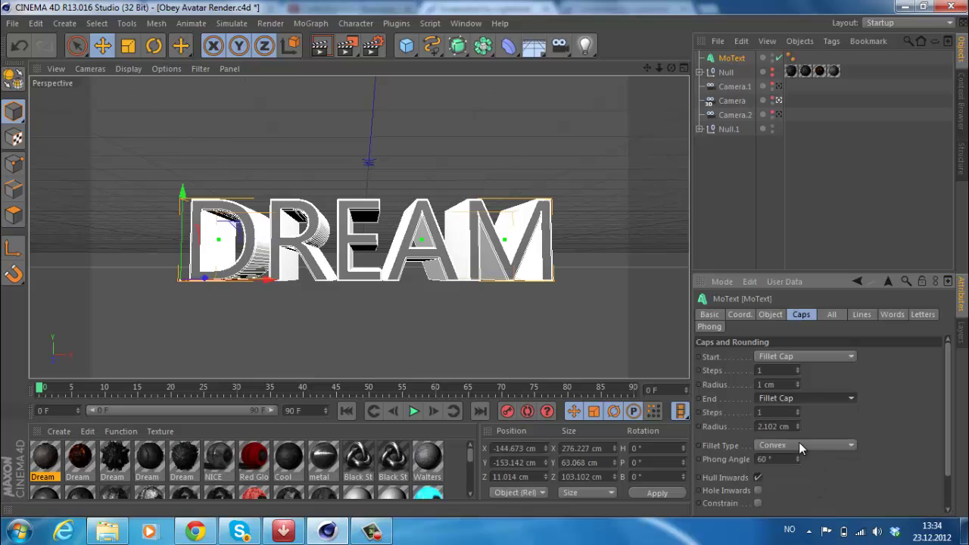
click(774, 426)
text(1)
key(Return)
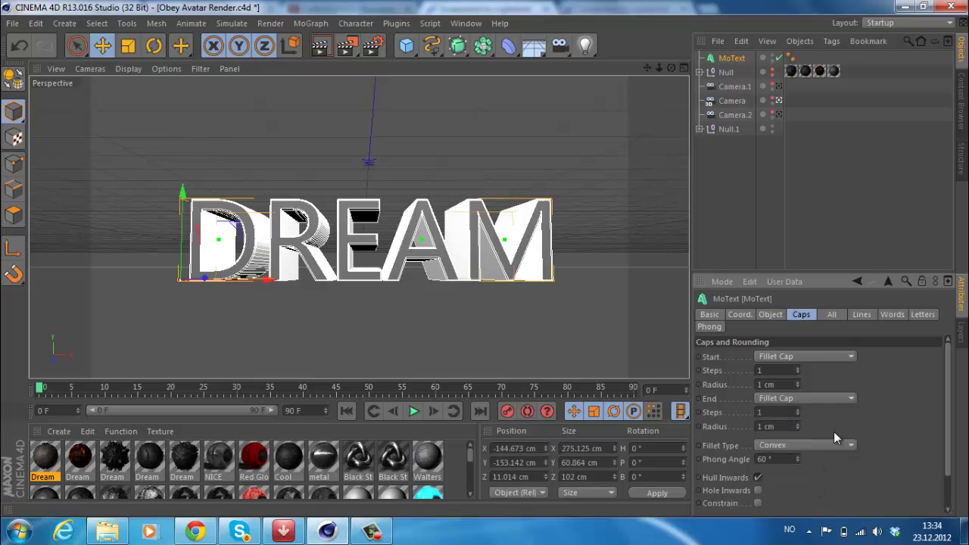
click(818, 136)
click(736, 59)
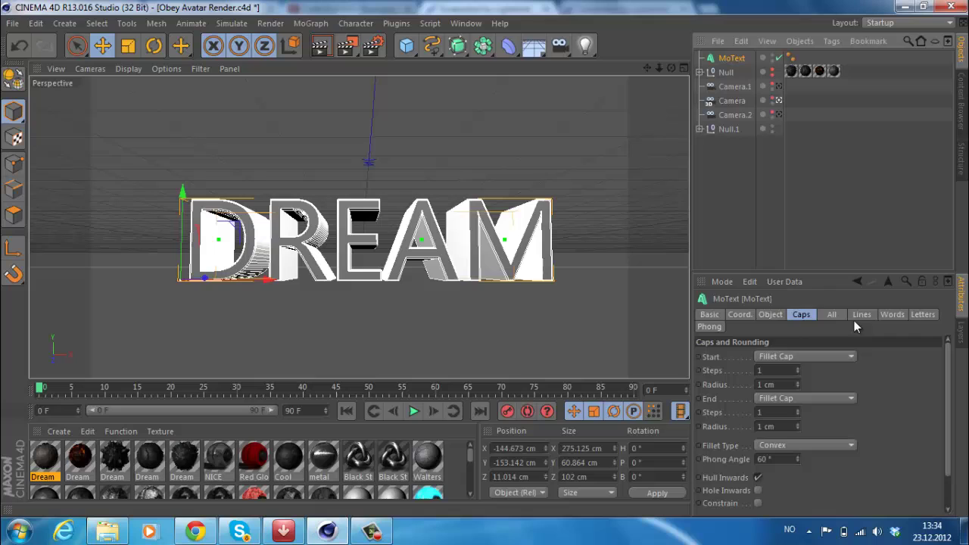
click(771, 315)
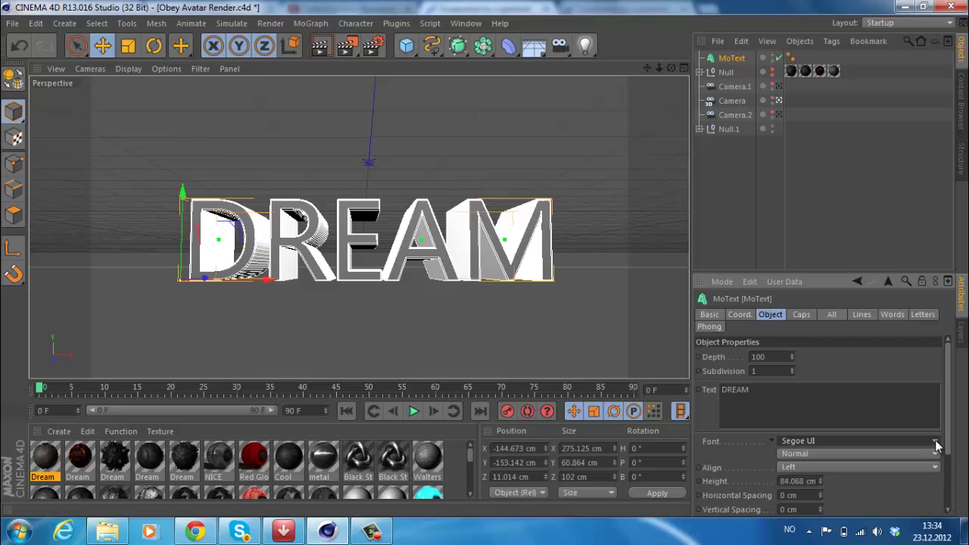
Step: Try the Aharoni and Agency fonts on the DREAM text
click(936, 446)
drag(937, 447, 920, 44)
click(921, 44)
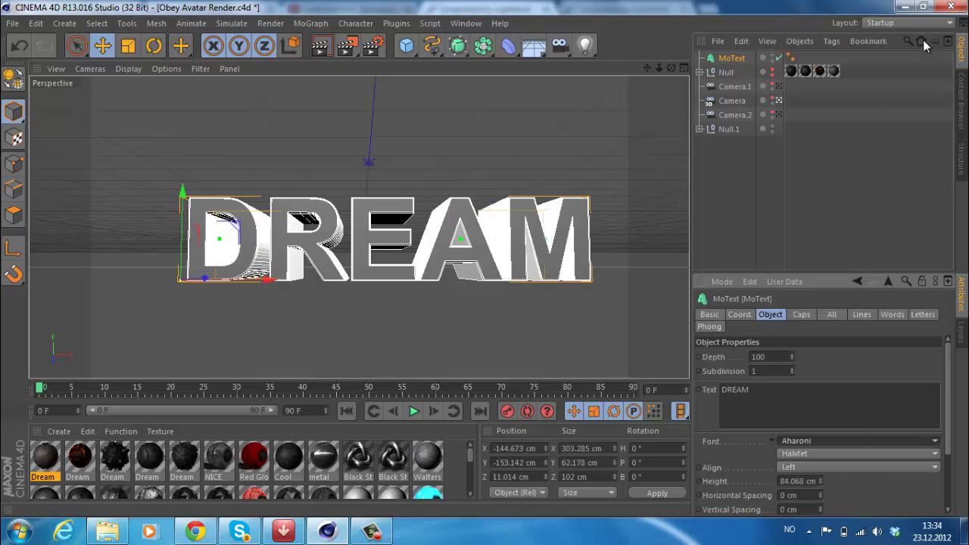
click(937, 448)
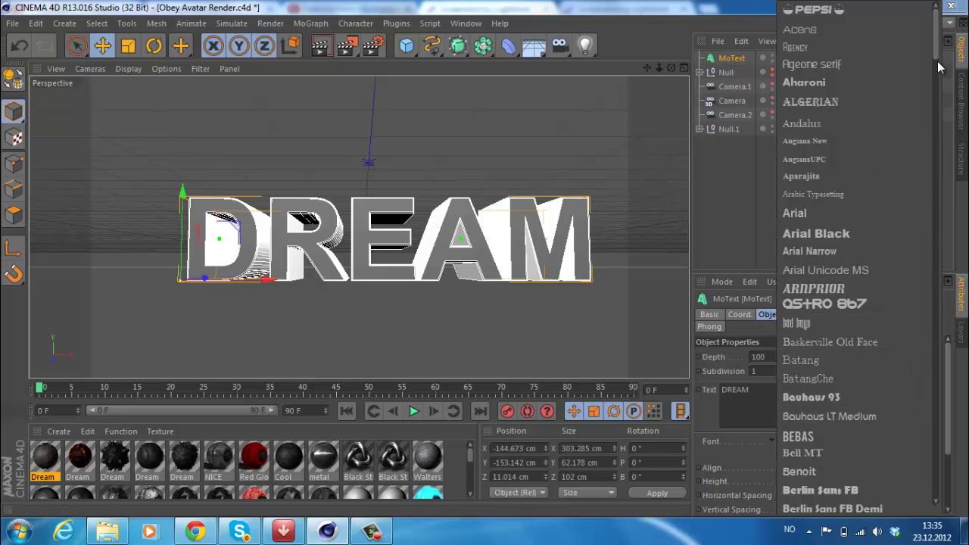
click(842, 54)
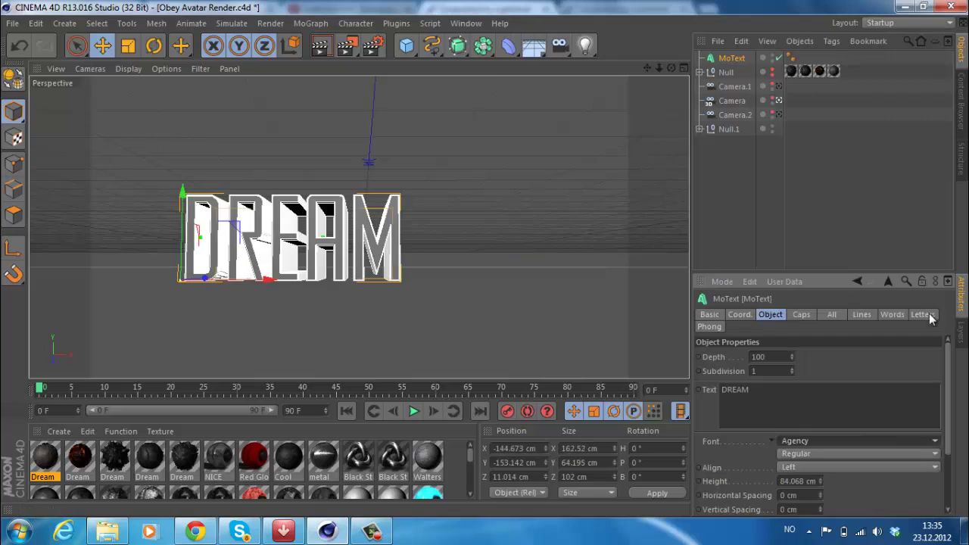
Step: Try Bleeding Cowboys, then set DREAM in Arnprior and nudge it down-left
click(937, 442)
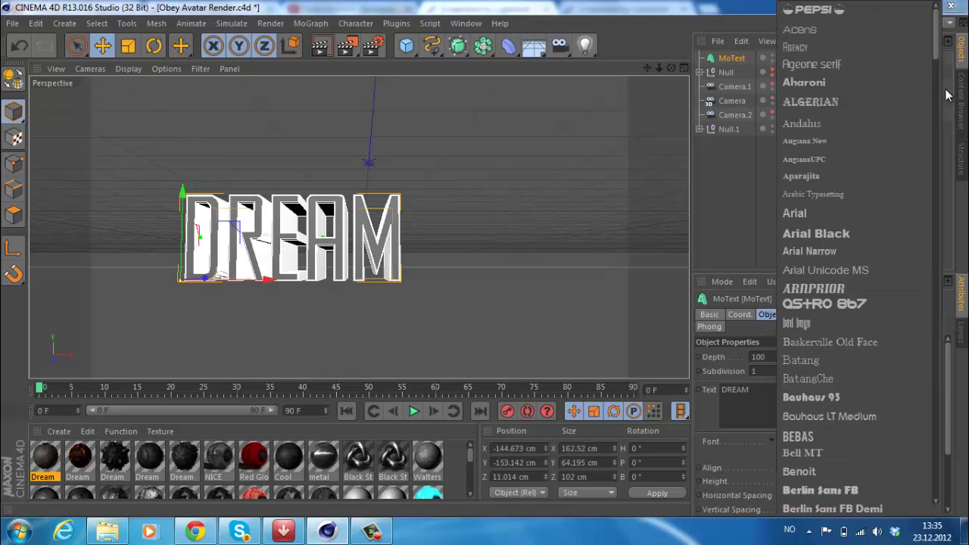
scroll(939, 57, down, 5)
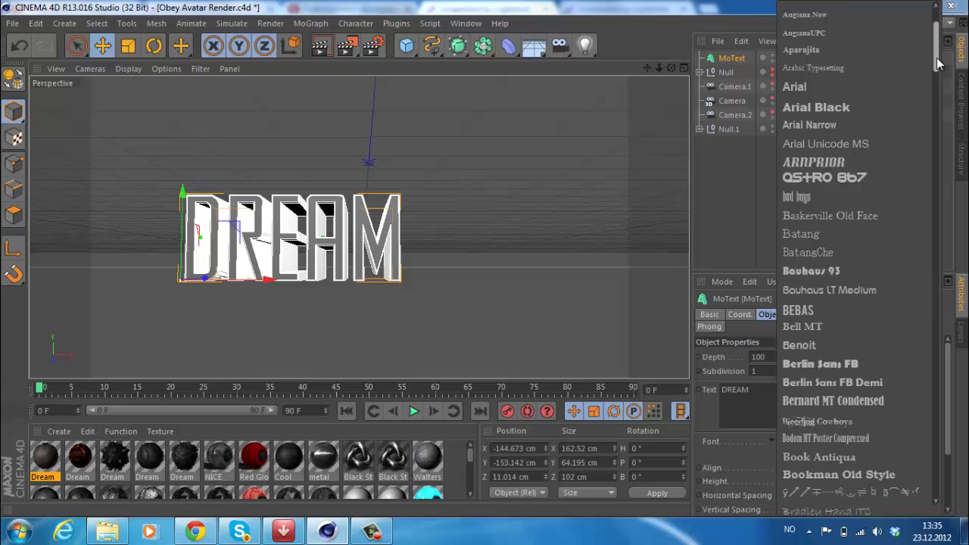
scroll(938, 60, down, 4)
click(831, 356)
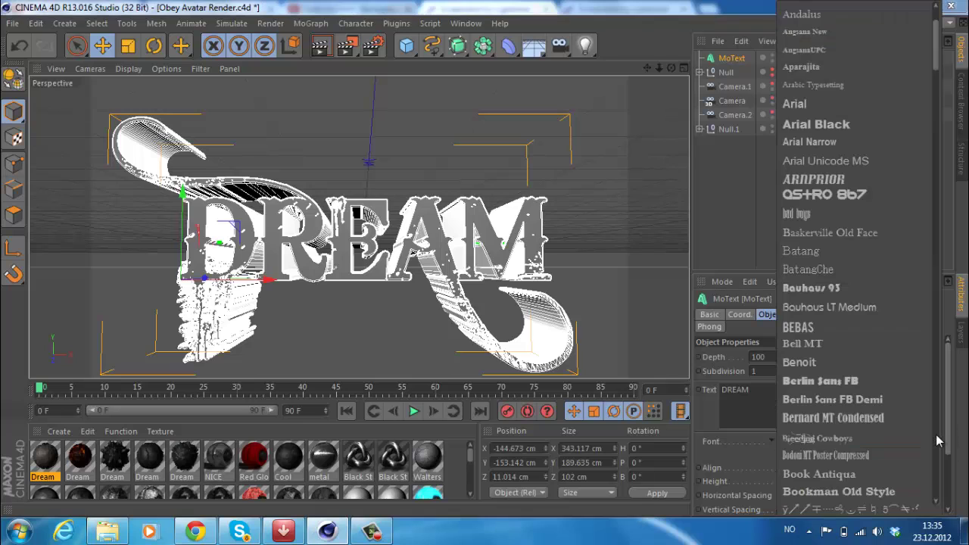
click(936, 440)
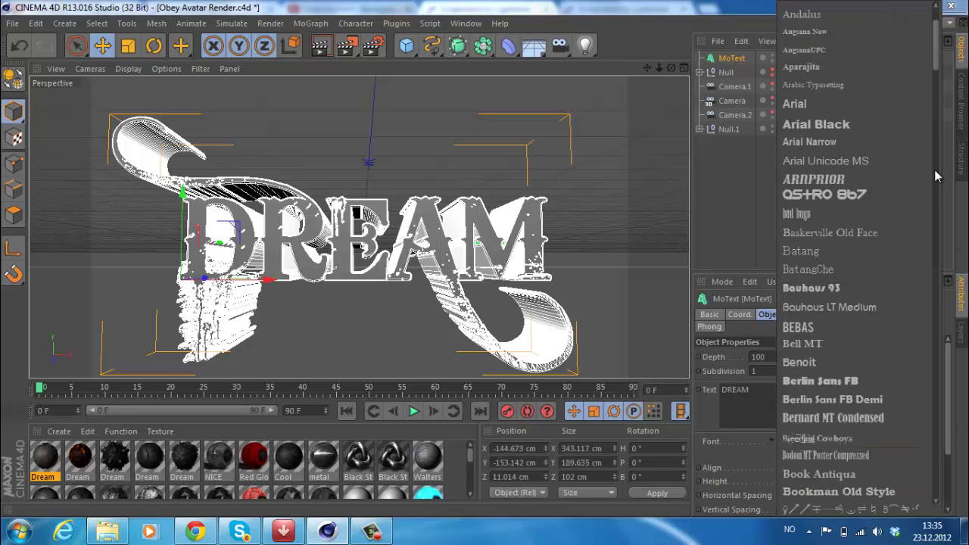
click(857, 181)
drag(494, 259, 475, 271)
click(739, 204)
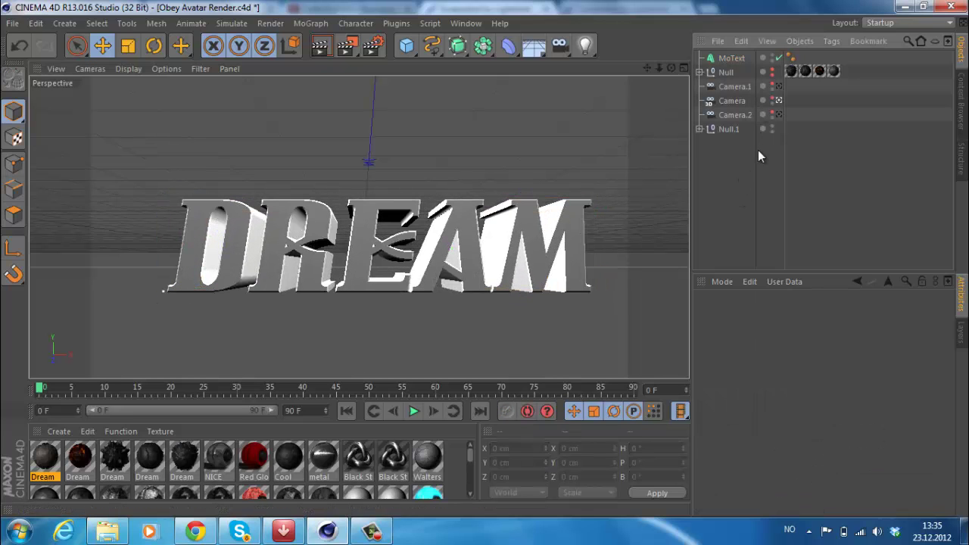
click(450, 462)
click(731, 58)
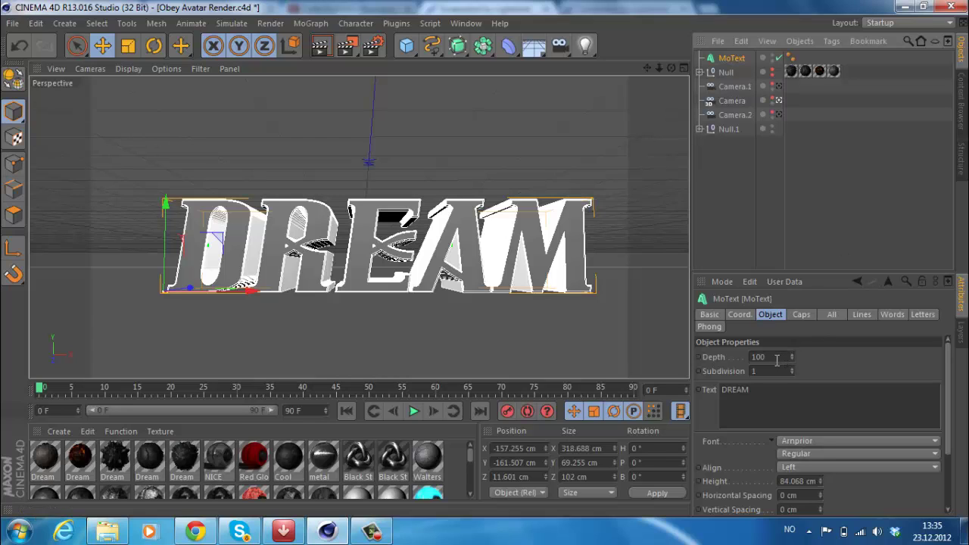
drag(776, 360, 710, 363)
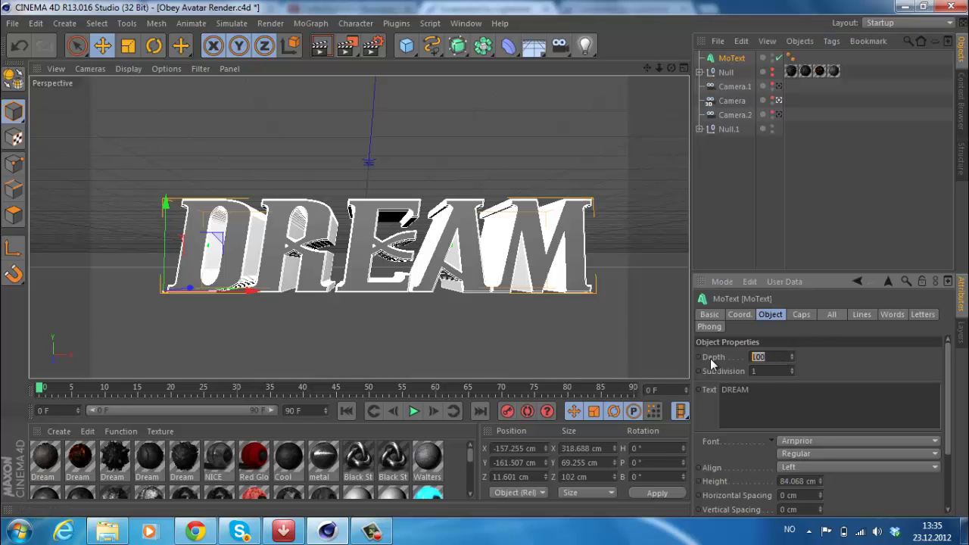
click(773, 141)
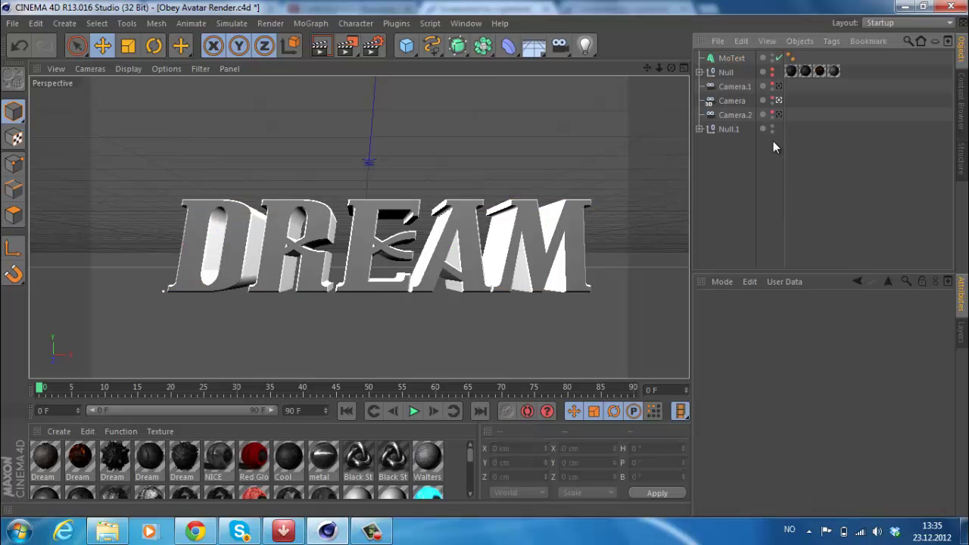
click(737, 60)
click(736, 206)
Step: Create a new material Mat.1 and open it in the Material Editor
double_click(454, 471)
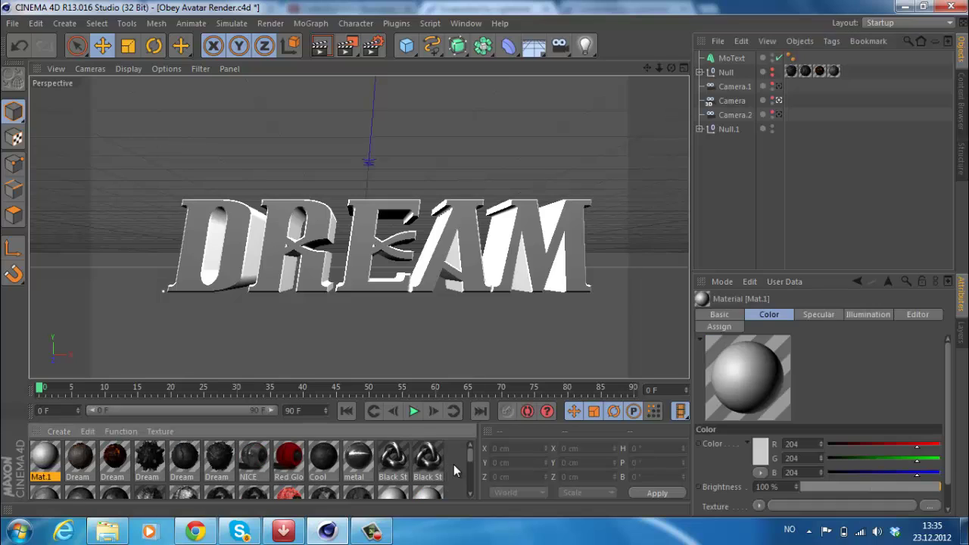
click(457, 469)
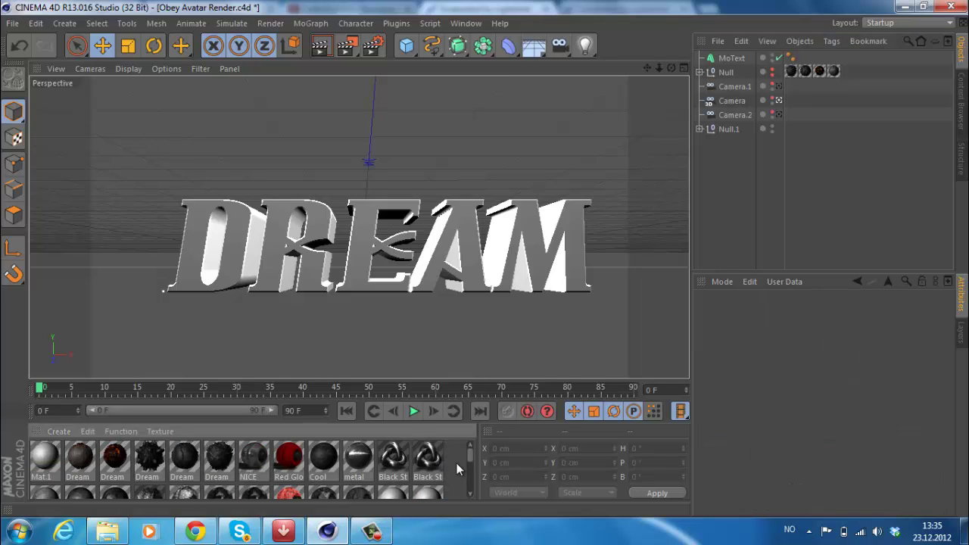
double_click(47, 458)
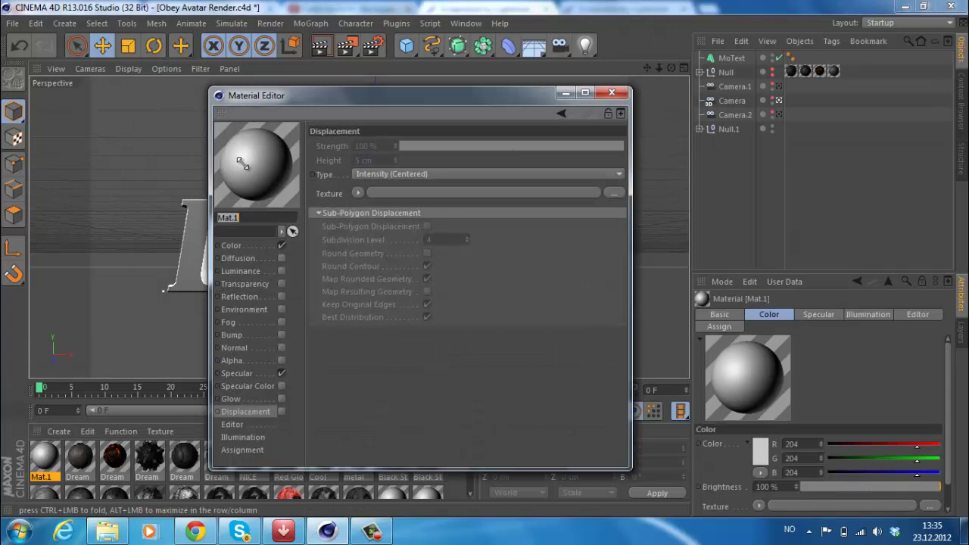
Step: Set Mat.1's colour to R 20, G 20, B 20
click(263, 246)
click(450, 146)
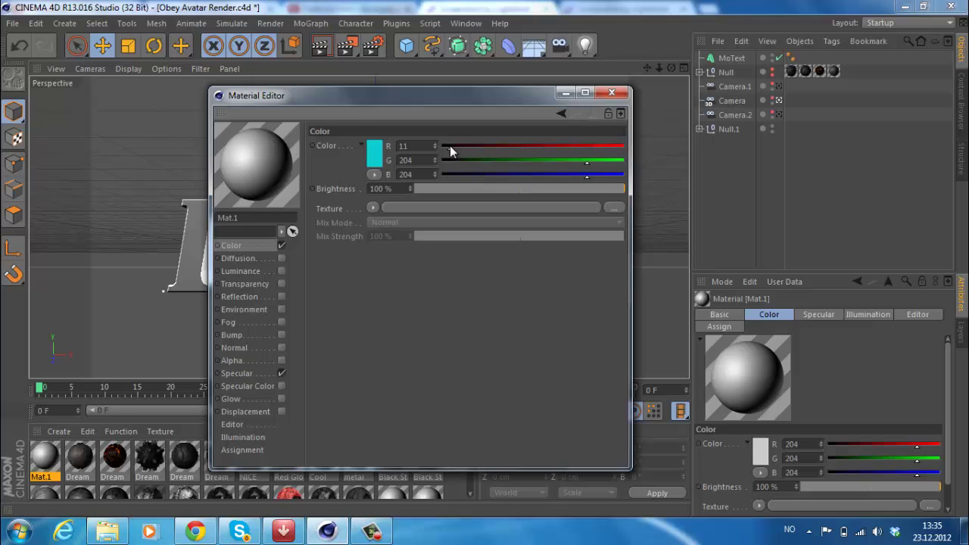
drag(452, 149, 457, 152)
double_click(408, 160)
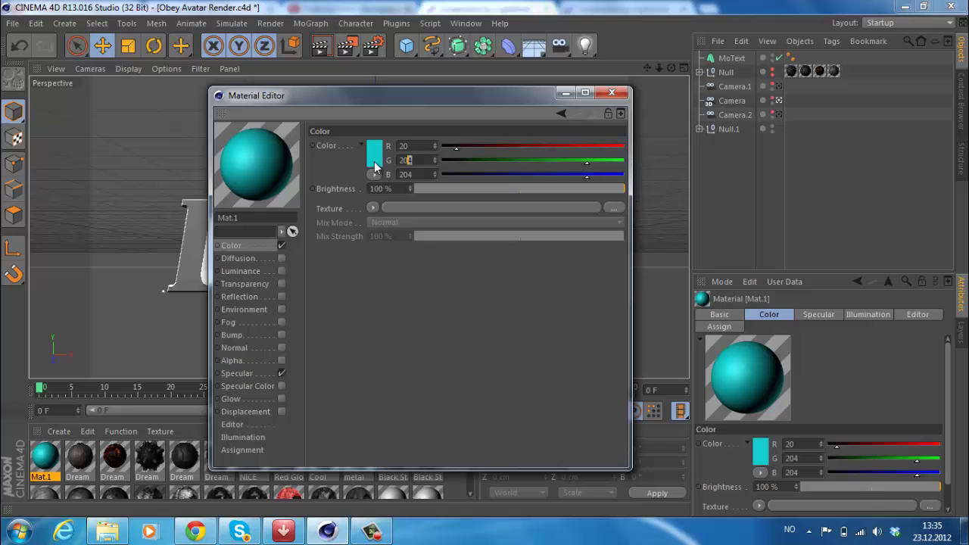
text(20)
key(Tab)
text(20)
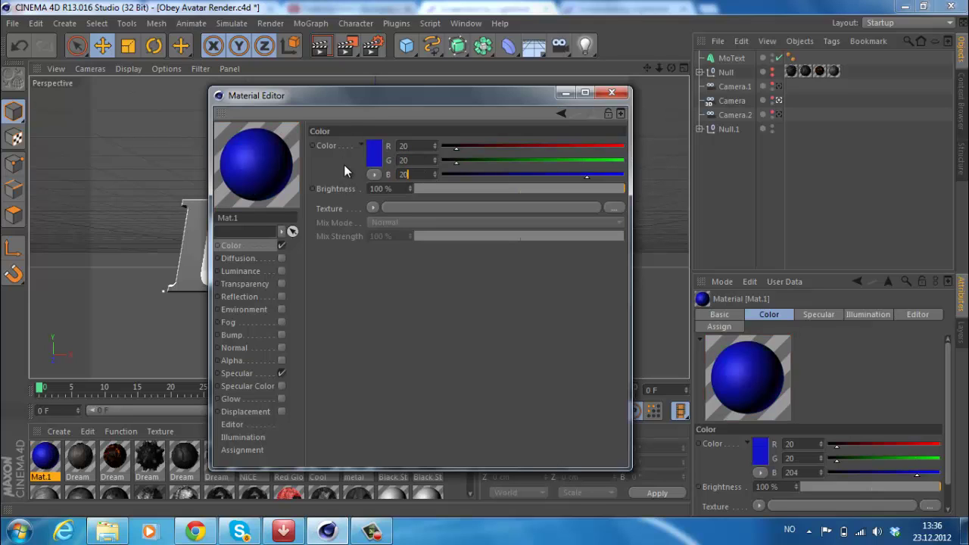
key(Return)
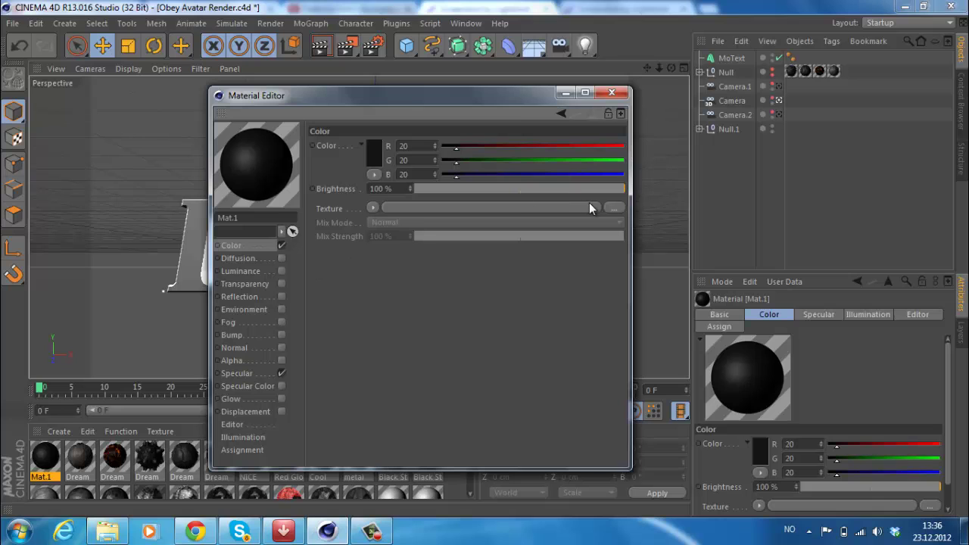
Step: Load 1375-v6.jpg as Mat.1's Color texture and copy it into the project location
click(616, 208)
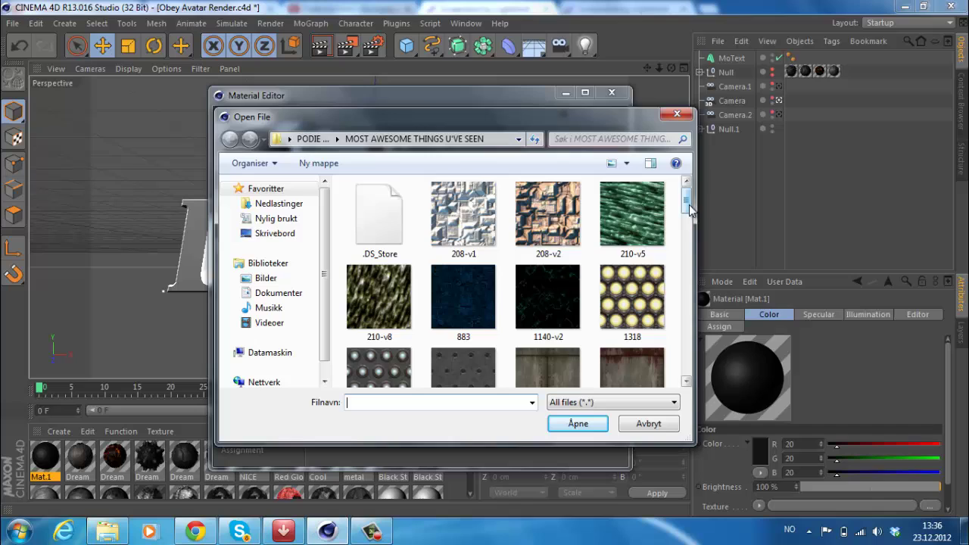
drag(689, 205, 689, 205)
mouse_move(689, 208)
mouse_down()
mouse_move(698, 380)
mouse_move(689, 325)
mouse_move(689, 356)
mouse_move(694, 223)
mouse_up()
click(582, 307)
click(667, 243)
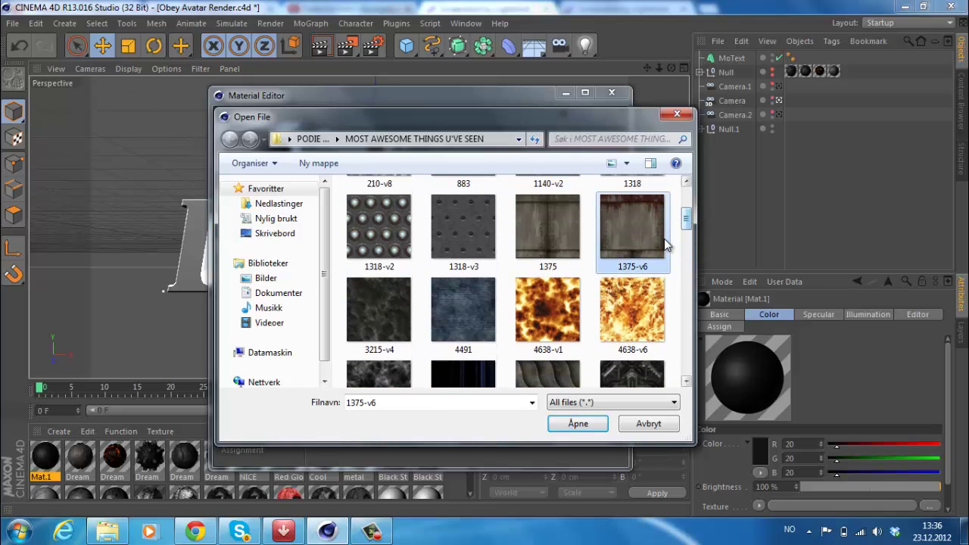
click(596, 427)
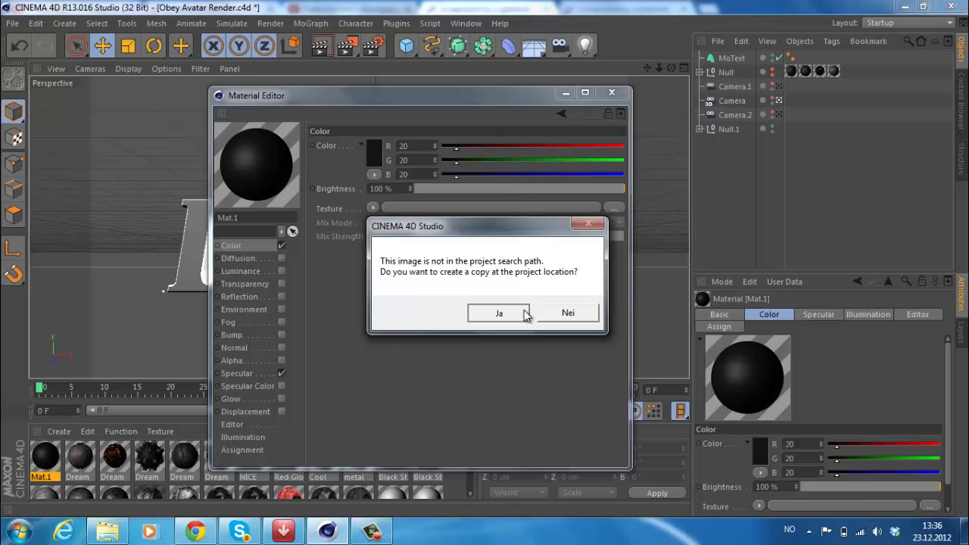
click(498, 312)
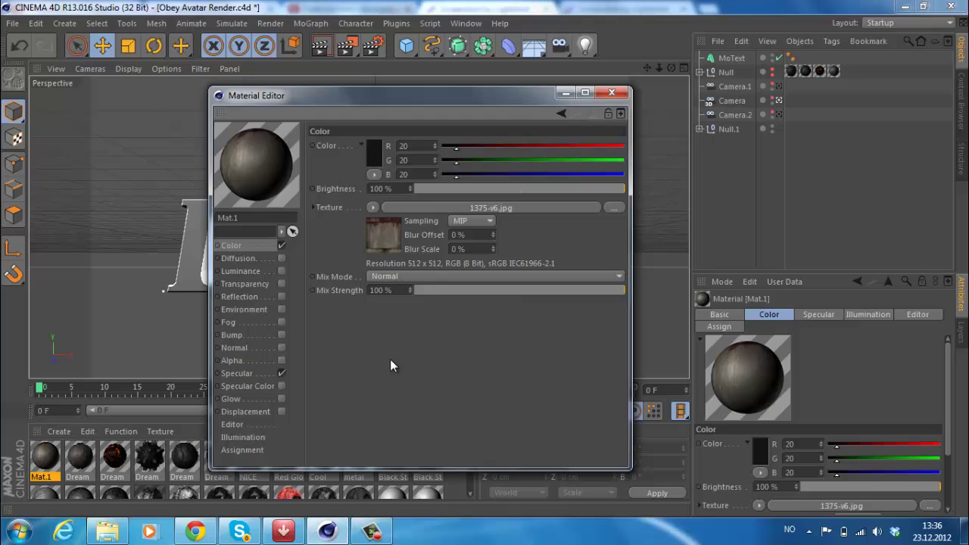
Step: Enable Displacement with the 1375-v6.jpg texture at about 60% strength
click(284, 411)
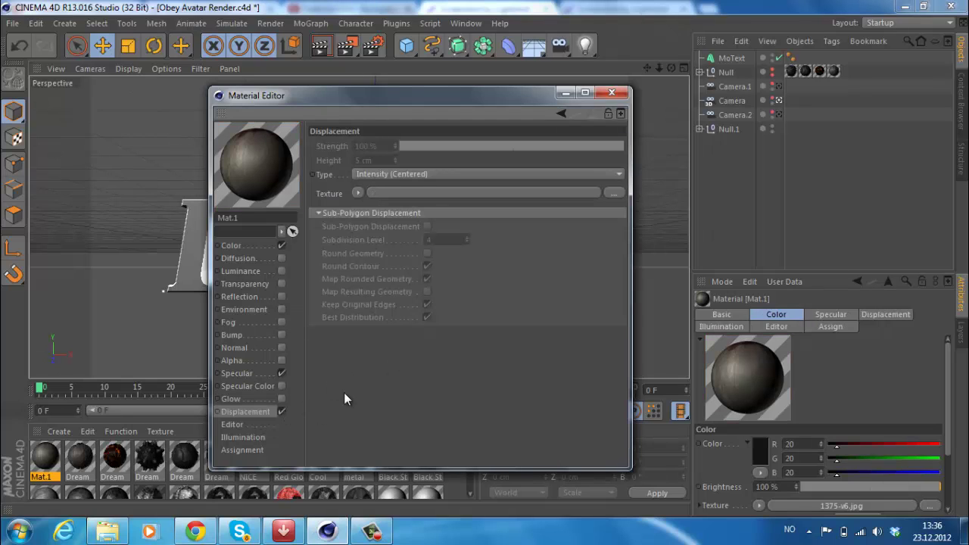
click(613, 193)
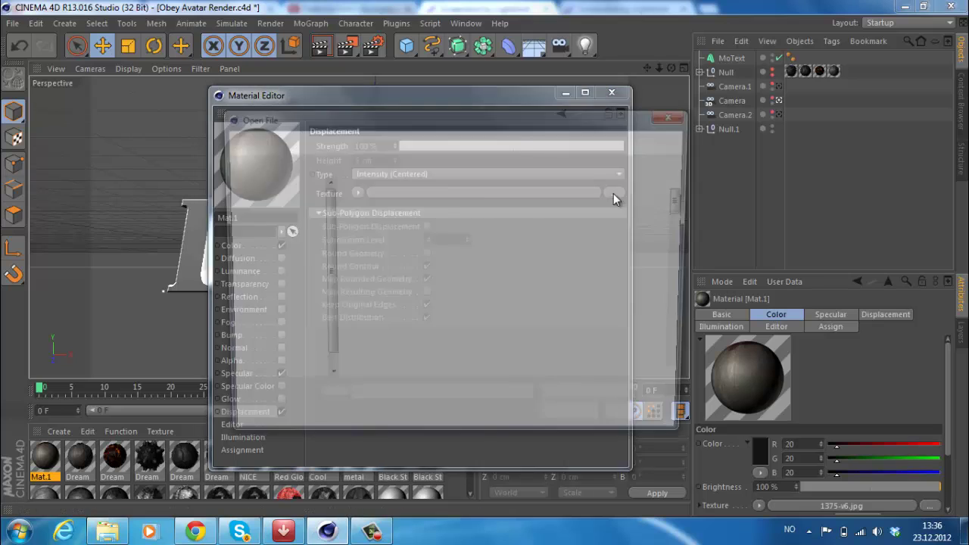
scroll(666, 271, down, 2)
click(632, 322)
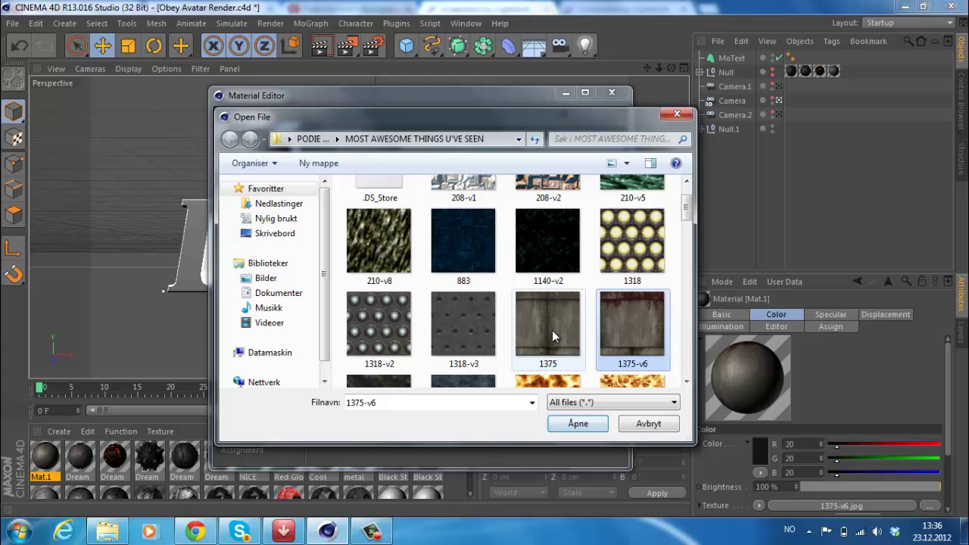
click(578, 424)
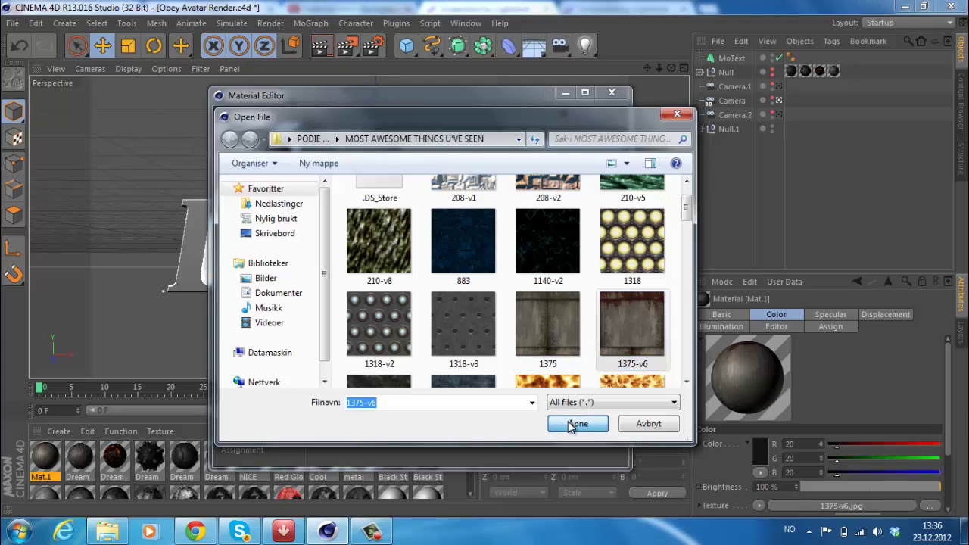
click(502, 316)
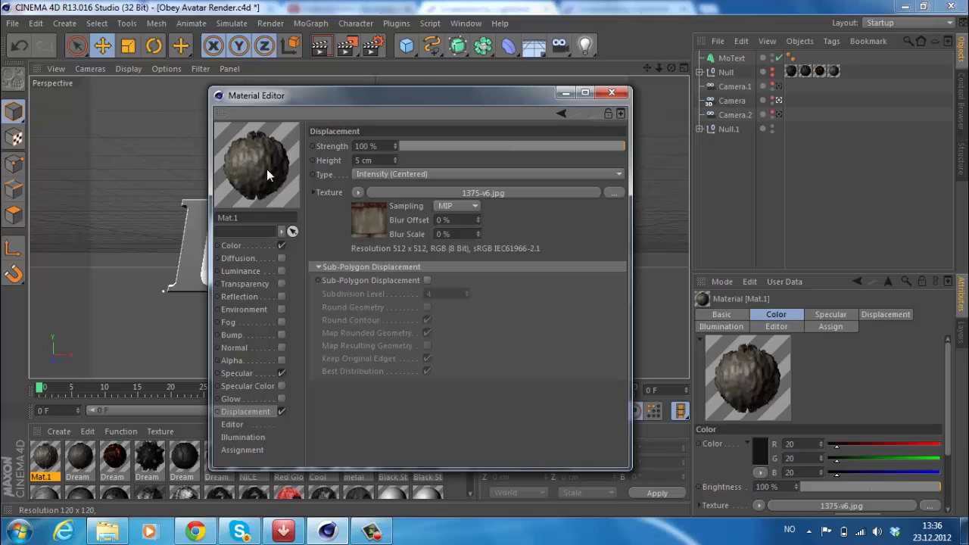
click(553, 146)
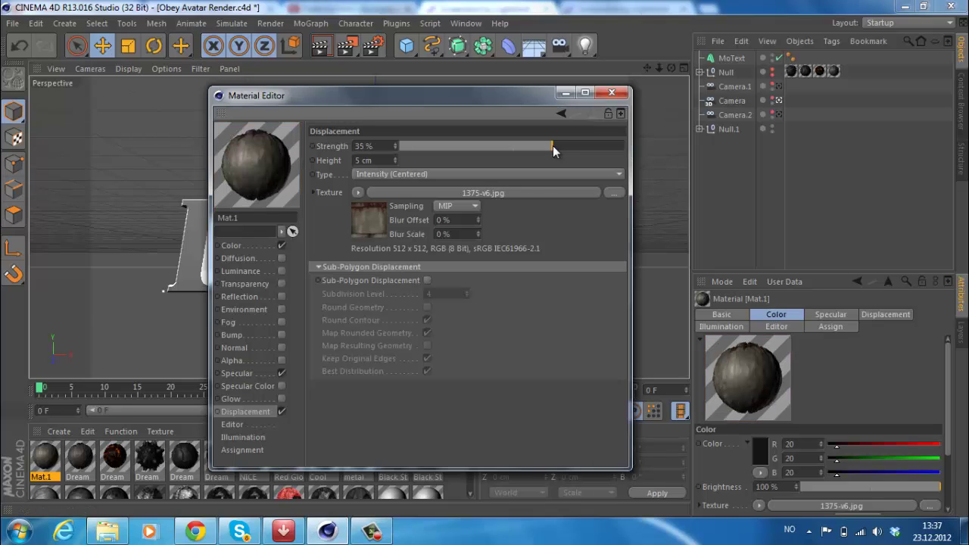
drag(545, 145, 582, 145)
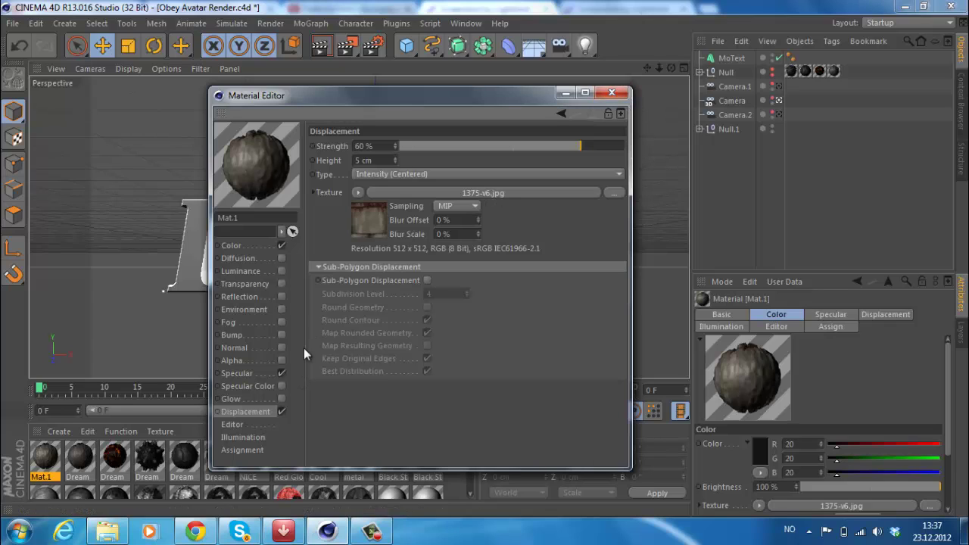
Step: Enable Reflection at about 5% brightness, briefly testing and removing Glow
click(282, 296)
click(425, 191)
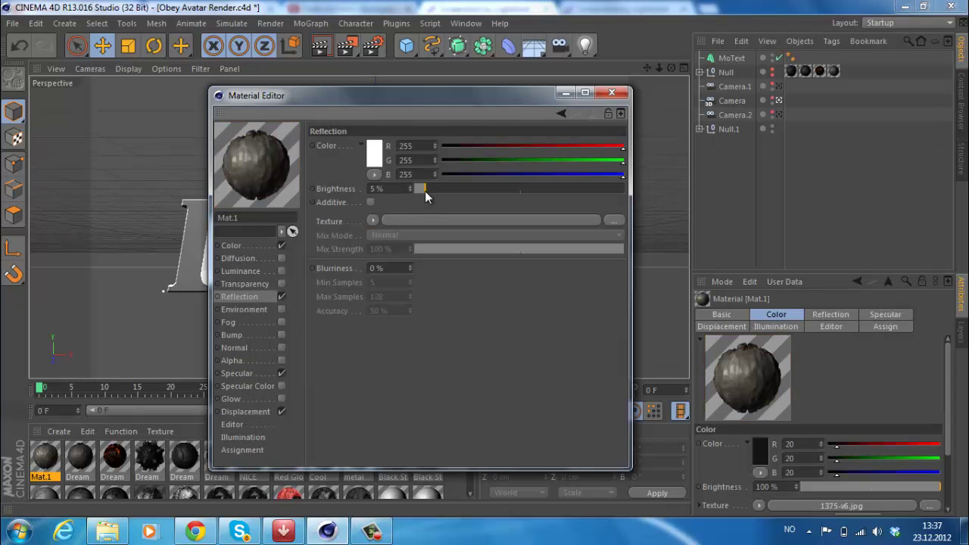
drag(425, 191, 430, 192)
click(283, 397)
click(283, 396)
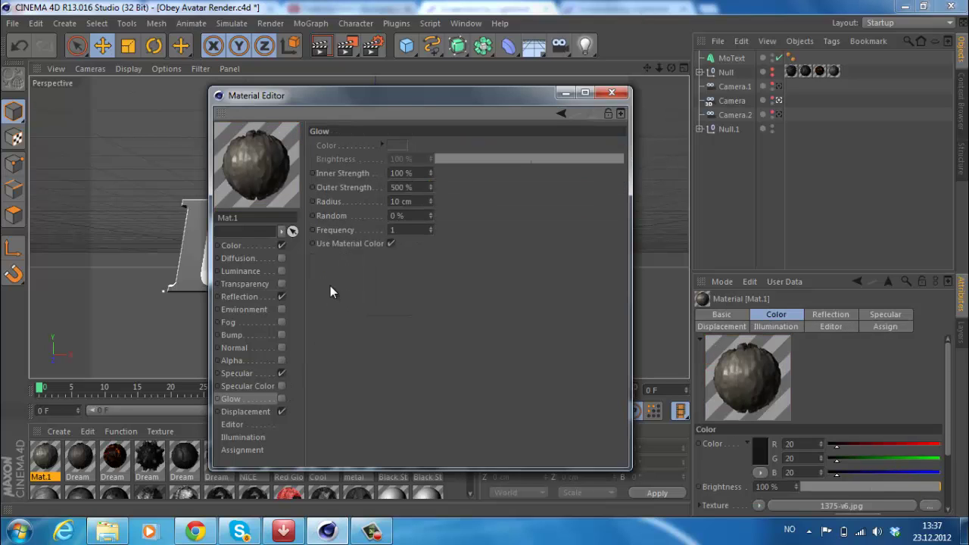
Step: Darken the base colour toward black, test and disable Luminance, and close the Material Editor
click(275, 246)
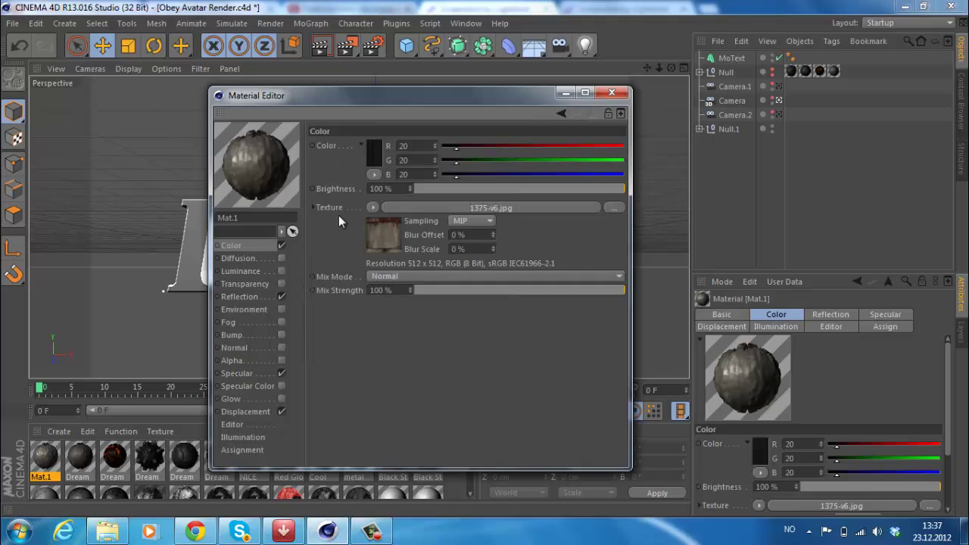
mouse_move(456, 161)
mouse_down()
mouse_move(432, 162)
mouse_move(449, 173)
mouse_up()
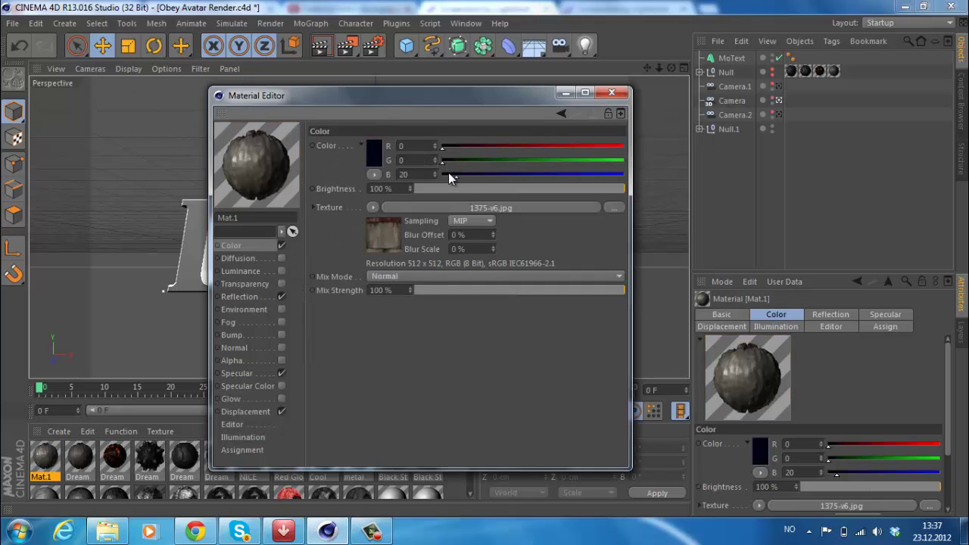
click(262, 270)
click(281, 271)
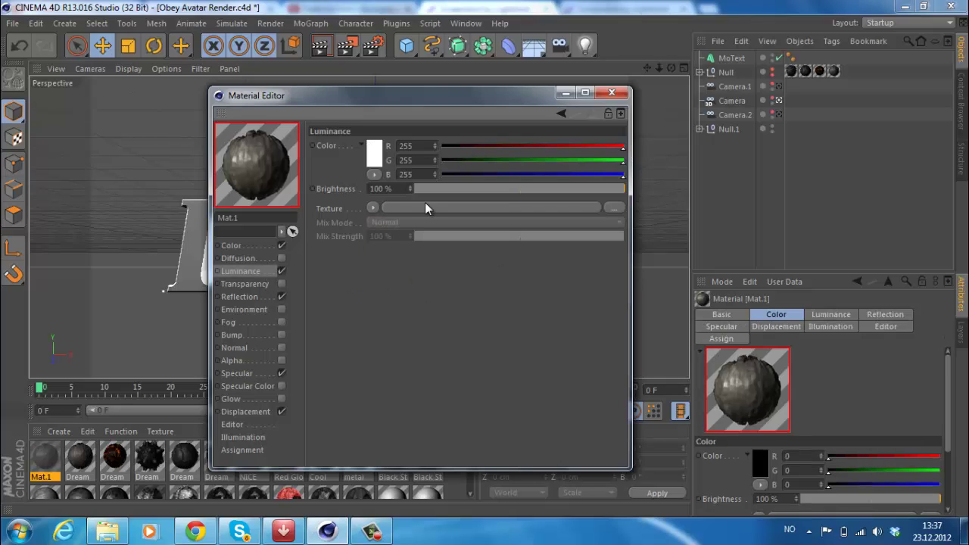
click(426, 189)
click(281, 271)
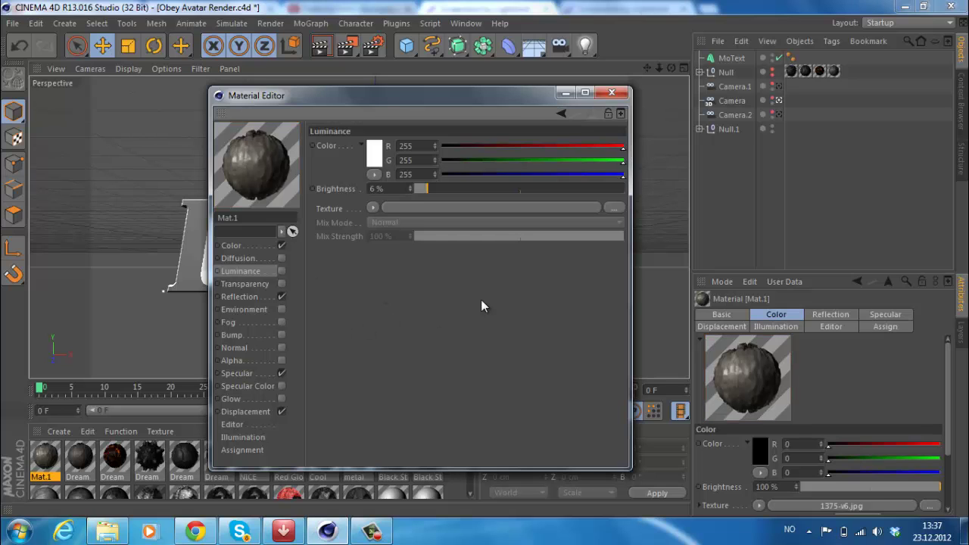
click(618, 95)
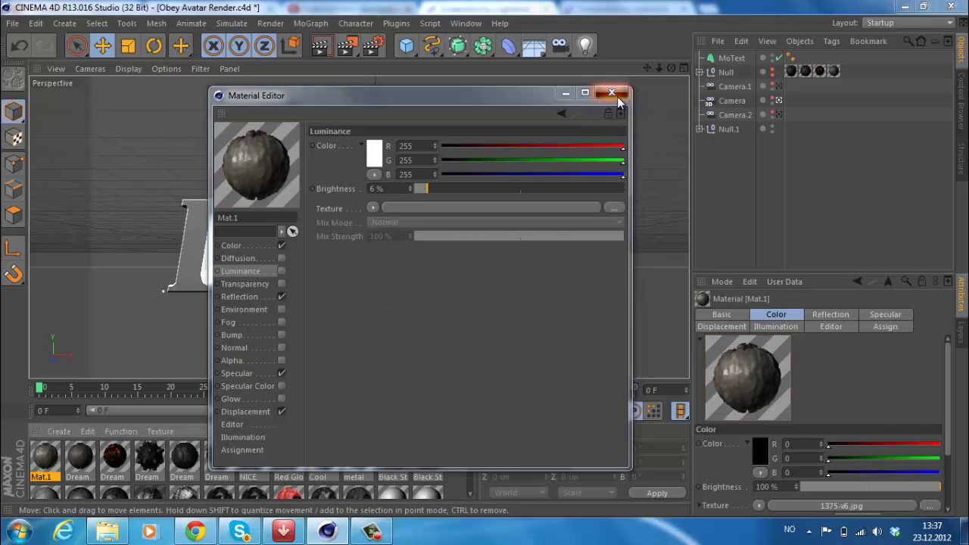
Step: Assign Mat.1 to the DREAM text with Cubic projection and Seamless enabled
drag(43, 466, 731, 60)
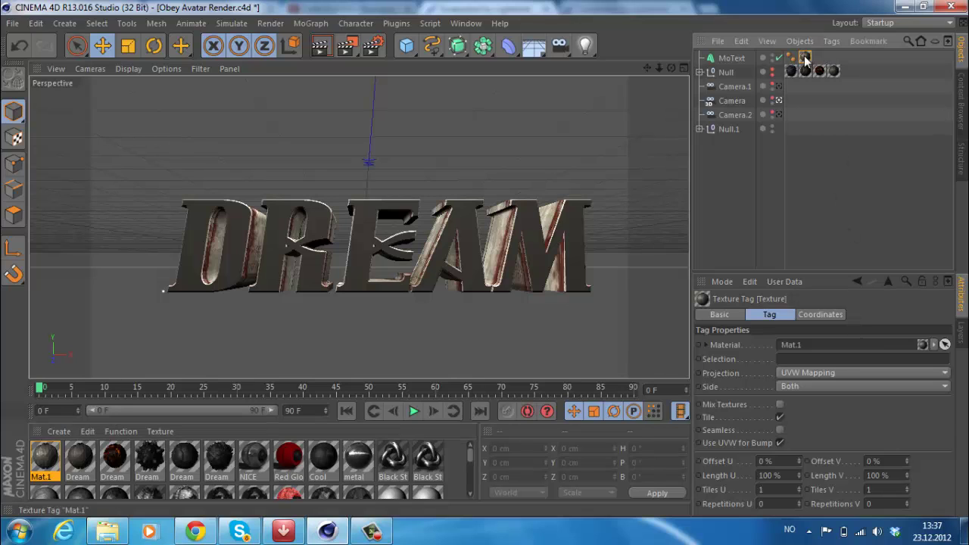
click(820, 372)
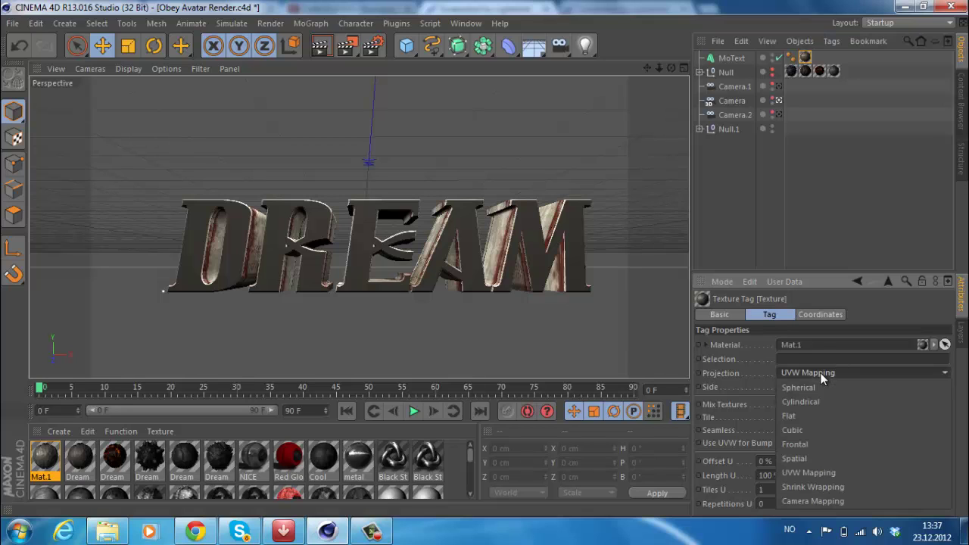
click(807, 433)
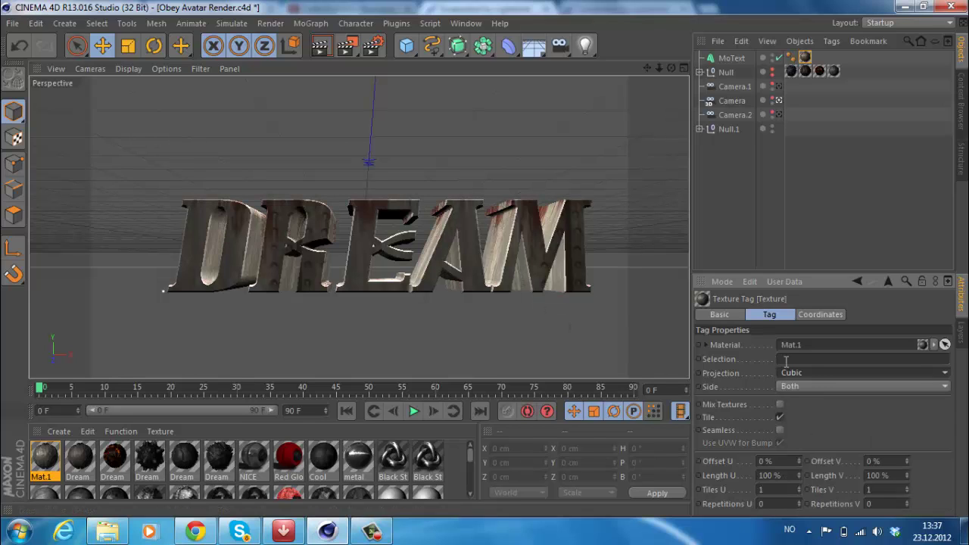
click(780, 430)
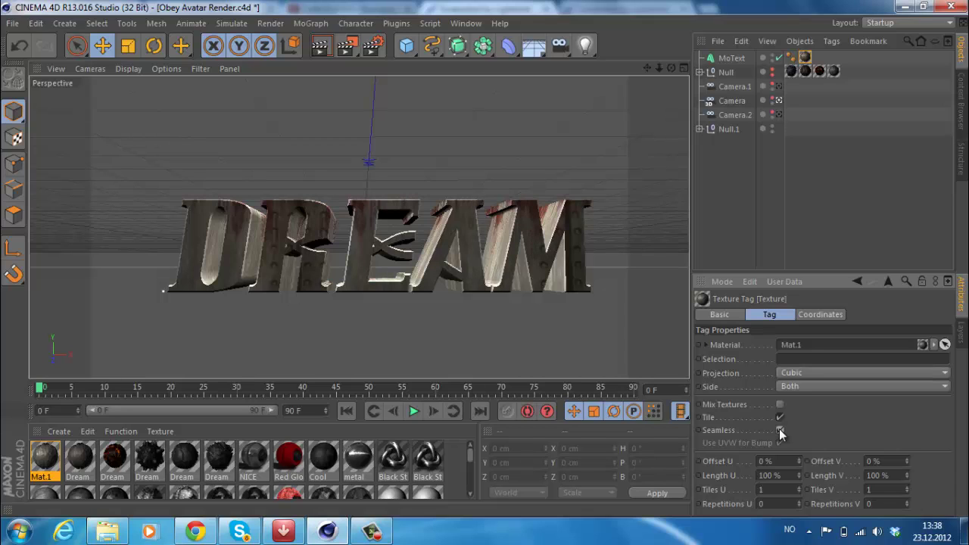
click(779, 430)
click(779, 430)
click(779, 429)
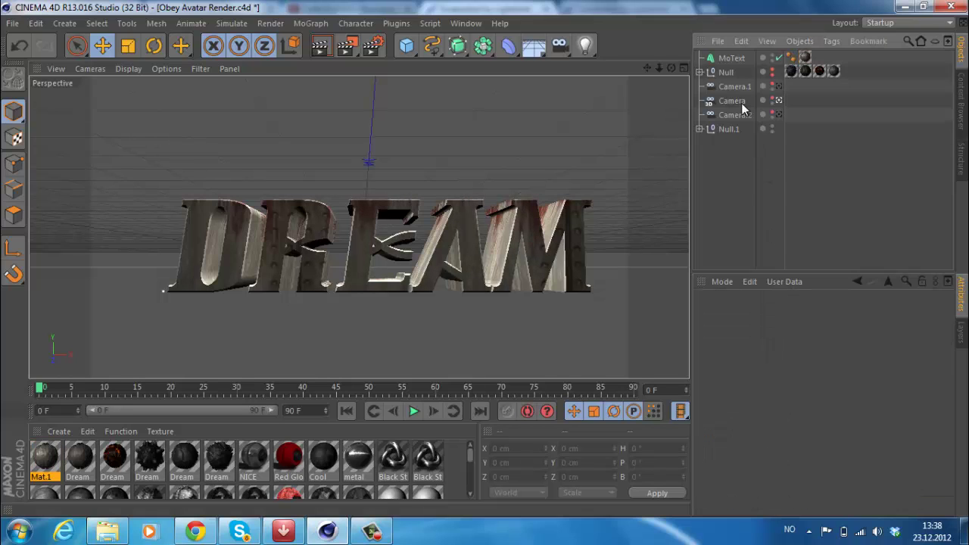
Step: Nudge the DREAM MoText slightly left and down, then start a viewport render
click(732, 58)
drag(471, 249, 461, 255)
click(320, 45)
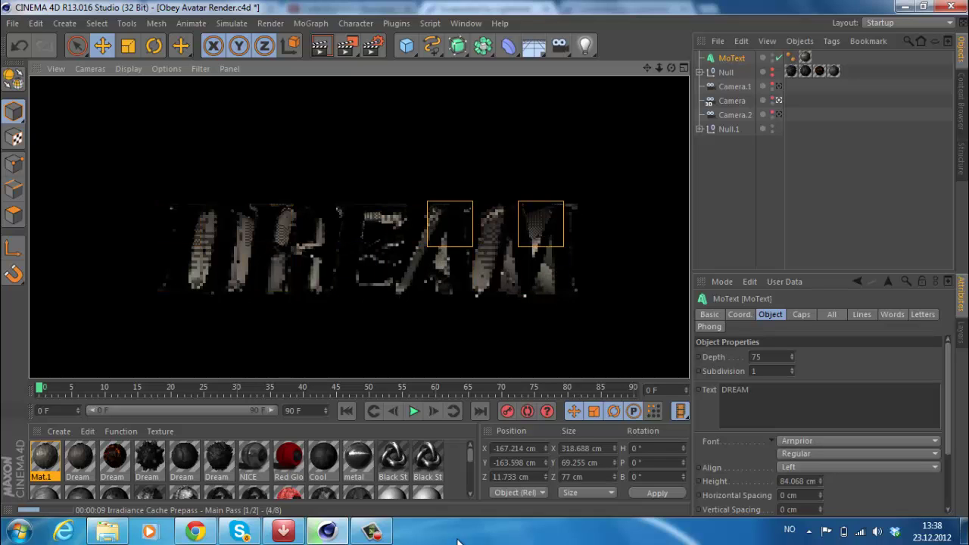
click(365, 533)
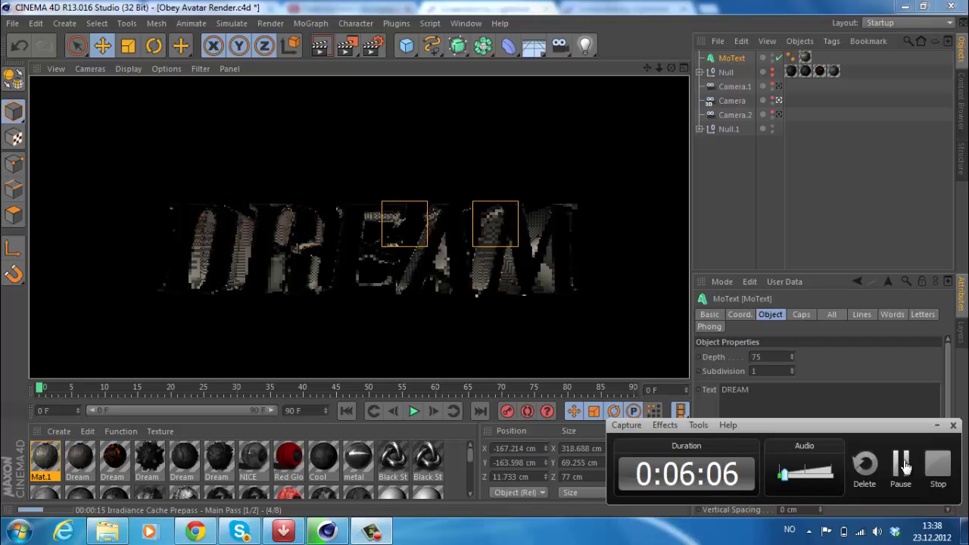
Step: Let the viewport render complete in 00:00:56, showing riveted rusty-metal DREAM on black
click(901, 463)
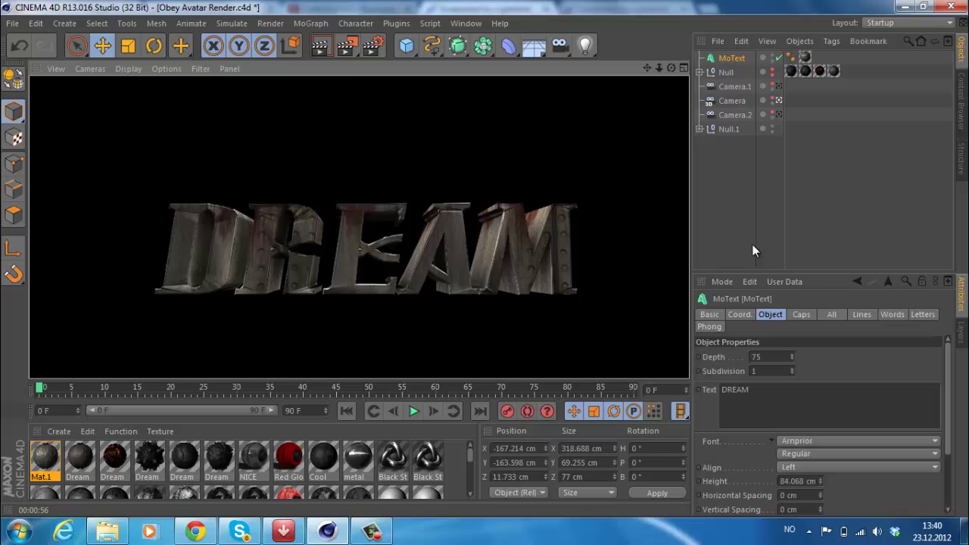
click(371, 532)
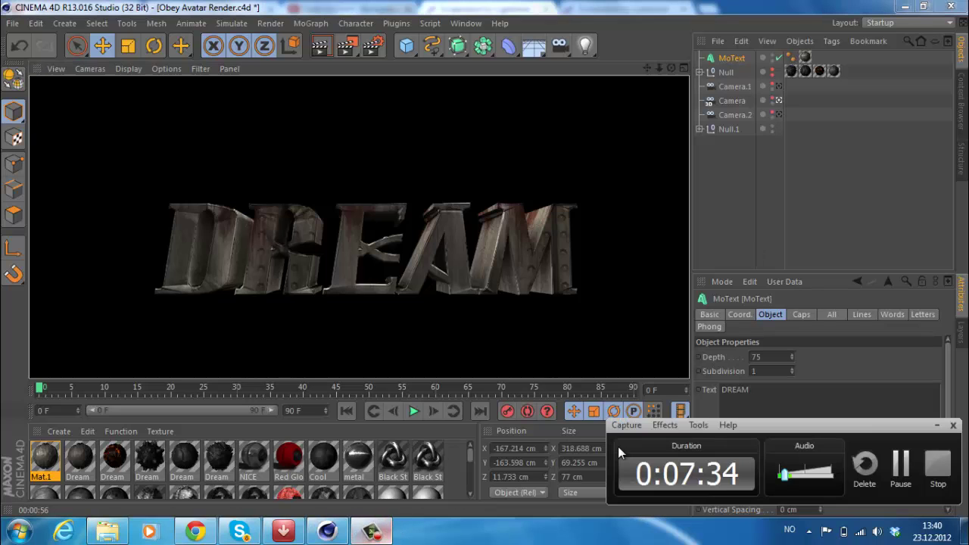
click(905, 461)
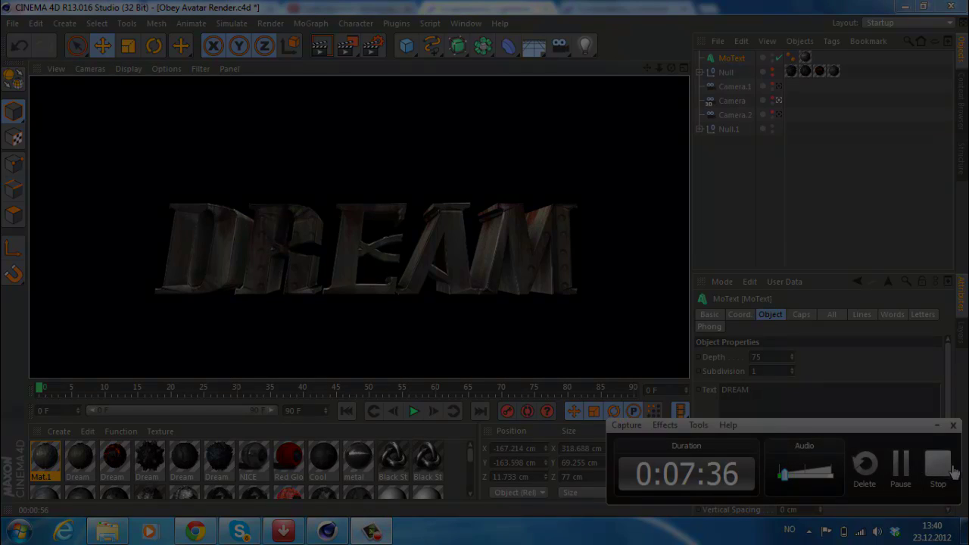